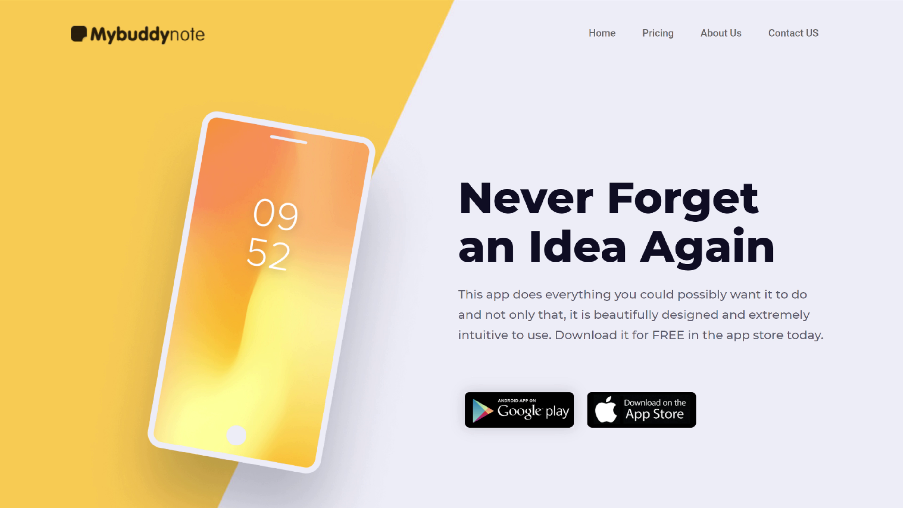
- Examine the scrolling effects on the Mybuddynote homepage, from the hero phone through the feature list to the call-to-action section
{"action": "scroll", "coordinate": [452, 254], "scroll_direction": "down", "scroll_amount": 10}
{"action": "scroll", "coordinate": [451, 254], "scroll_direction": "down", "scroll_amount": 15}
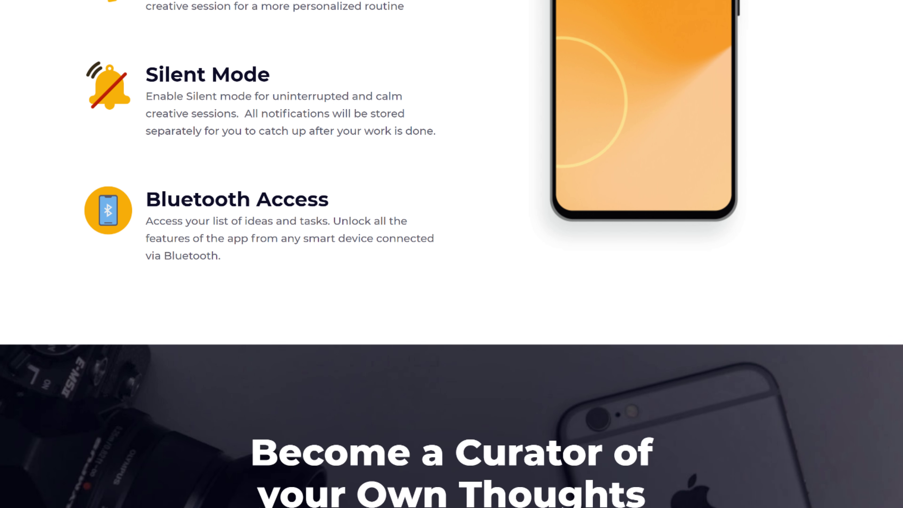
{"action": "scroll", "coordinate": [452, 253], "scroll_direction": "down", "scroll_amount": 1}
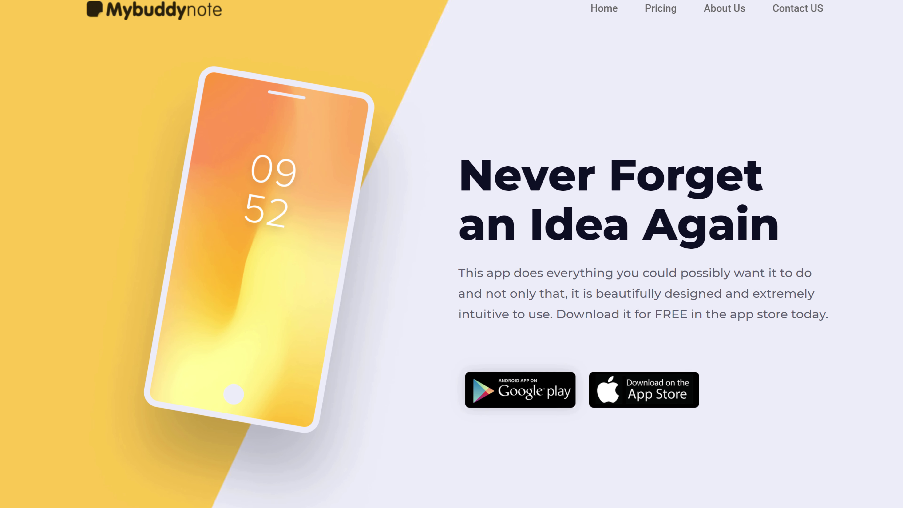
{"action": "scroll", "coordinate": [452, 254], "scroll_direction": "down", "scroll_amount": 4}
{"action": "scroll", "coordinate": [452, 254], "scroll_direction": "down", "scroll_amount": 12}
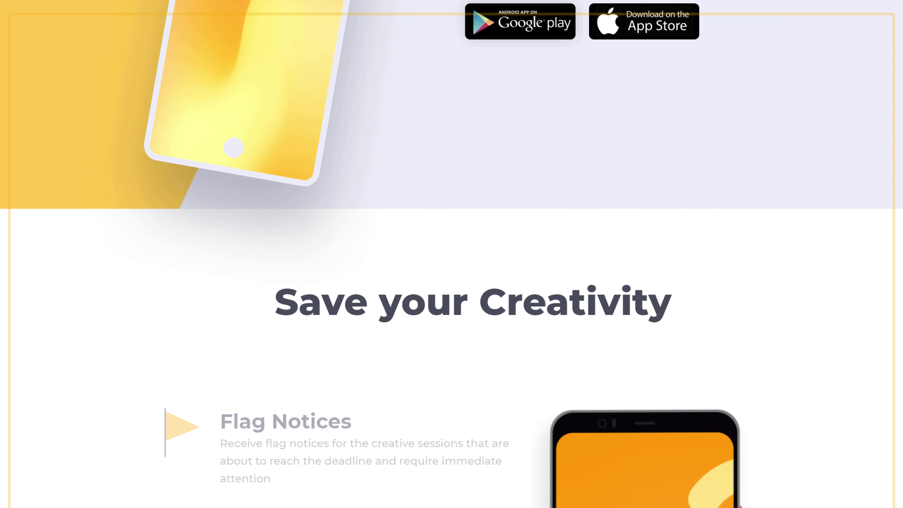
{"action": "scroll", "coordinate": [451, 254], "scroll_direction": "down", "scroll_amount": 12}
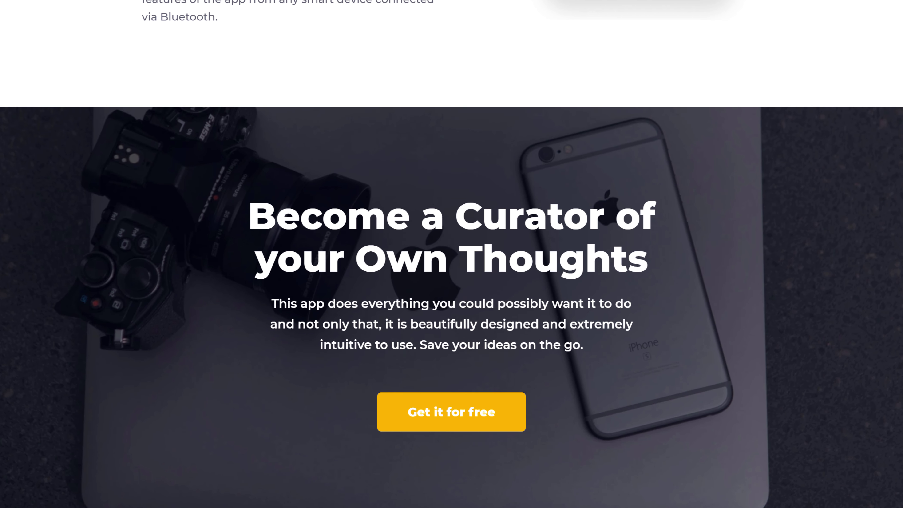
{"action": "scroll", "coordinate": [451, 254], "scroll_direction": "down", "scroll_amount": 3}
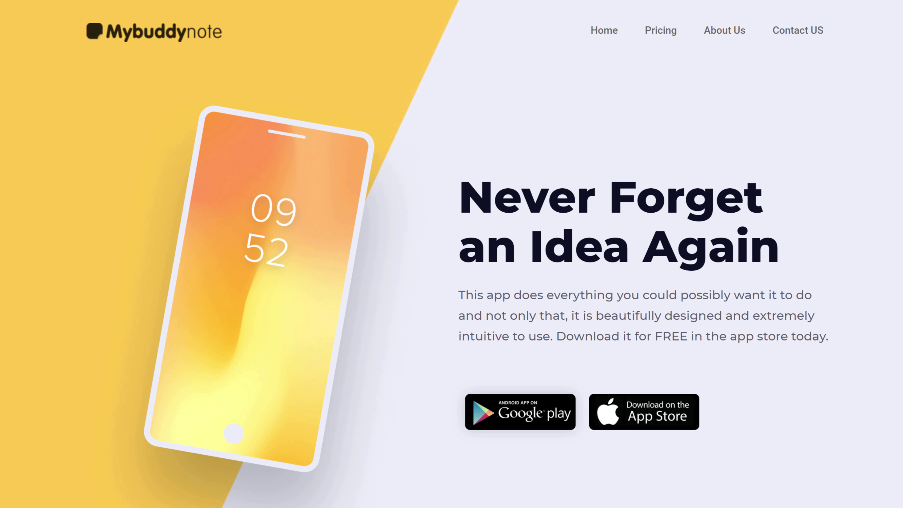
{"action": "scroll", "coordinate": [451, 254], "scroll_direction": "down", "scroll_amount": 4}
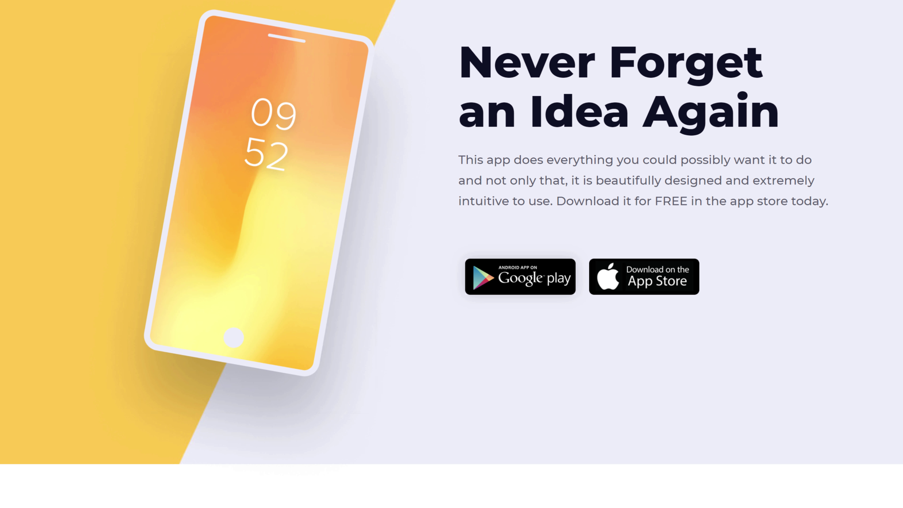
{"action": "scroll", "coordinate": [451, 254], "scroll_direction": "down", "scroll_amount": 15}
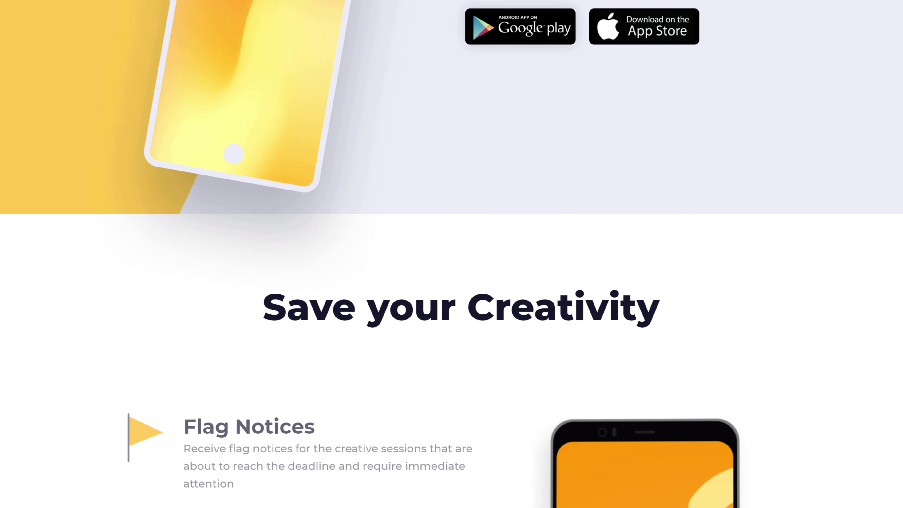
{"action": "scroll", "coordinate": [451, 254], "scroll_direction": "down", "scroll_amount": 12}
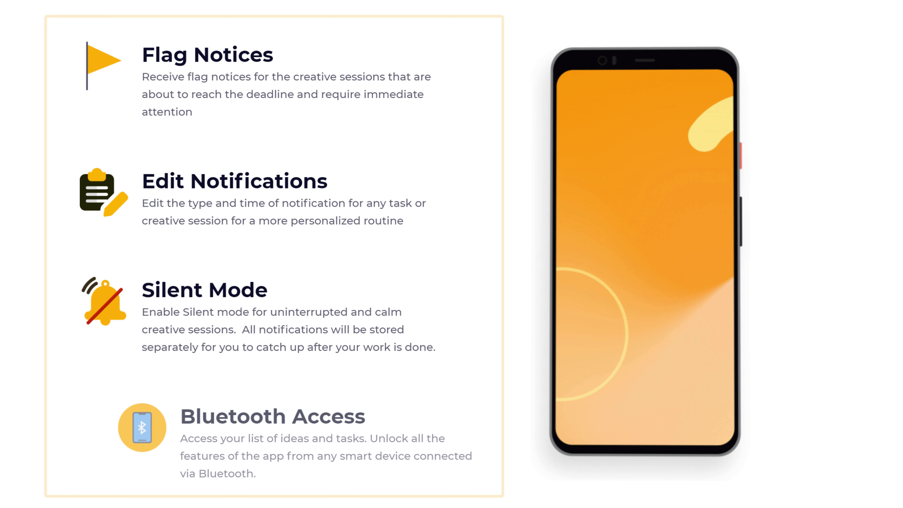
{"action": "scroll", "coordinate": [452, 254], "scroll_direction": "down", "scroll_amount": 5}
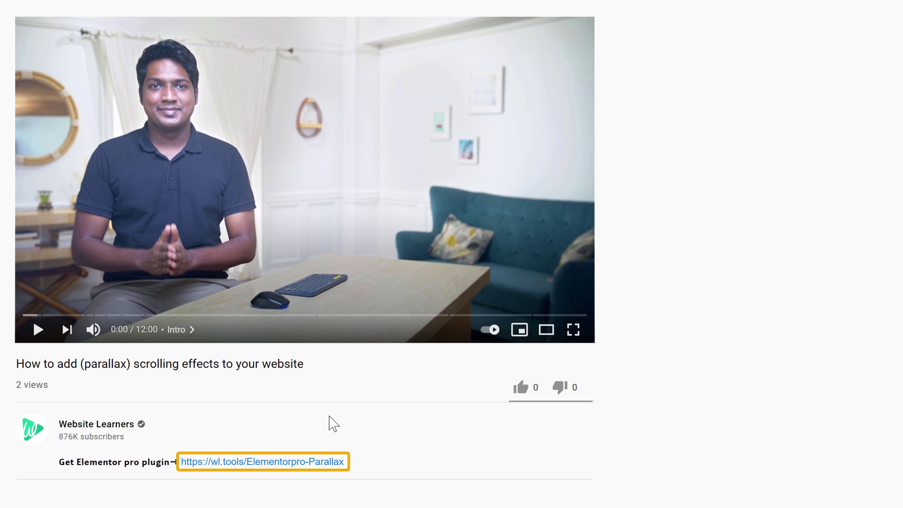
- Open the Elementor Pro pricing page from the video description link and choose the Essential plan for 1 website
{"action": "left_click", "coordinate": [272, 469]}
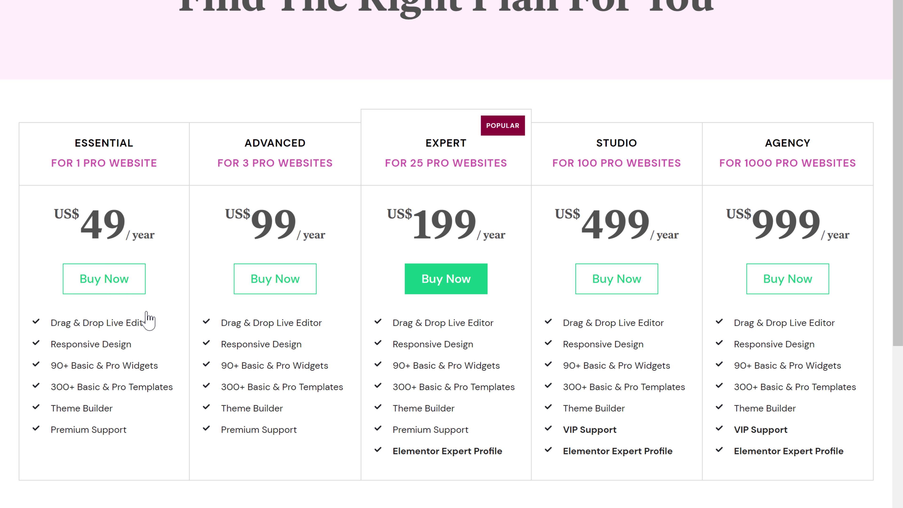
{"action": "left_click", "coordinate": [102, 284]}
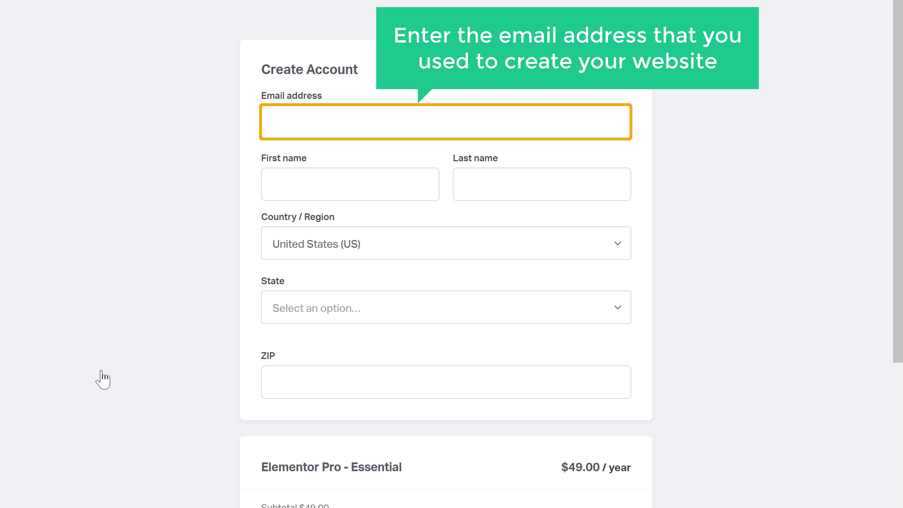
- Check out with the customer's e-mail, name, region and ZIP plus the credit card details, and download Elementor Pro
{"action": "left_click", "coordinate": [270, 123]}
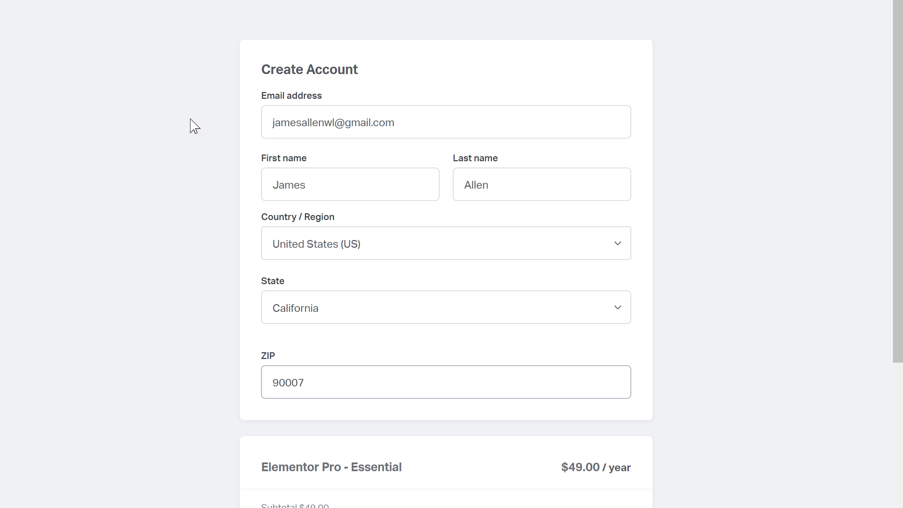
{"action": "scroll", "coordinate": [194, 127], "scroll_direction": "down", "scroll_amount": 5}
{"action": "scroll", "coordinate": [195, 126], "scroll_direction": "down", "scroll_amount": 2}
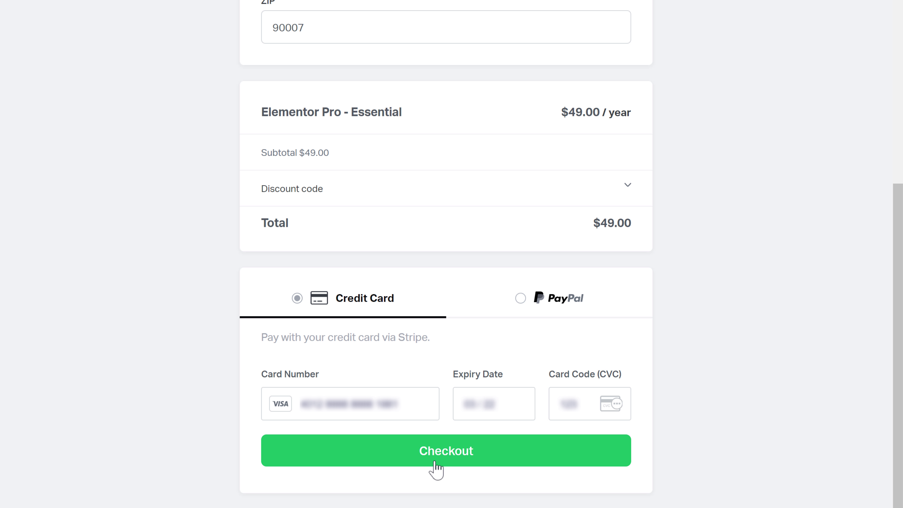
{"action": "left_click", "coordinate": [448, 459]}
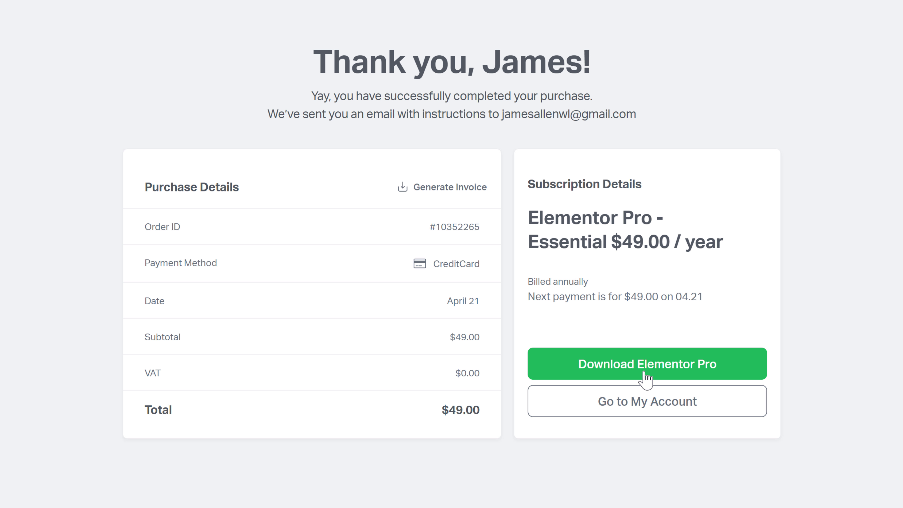
{"action": "left_click", "coordinate": [647, 372]}
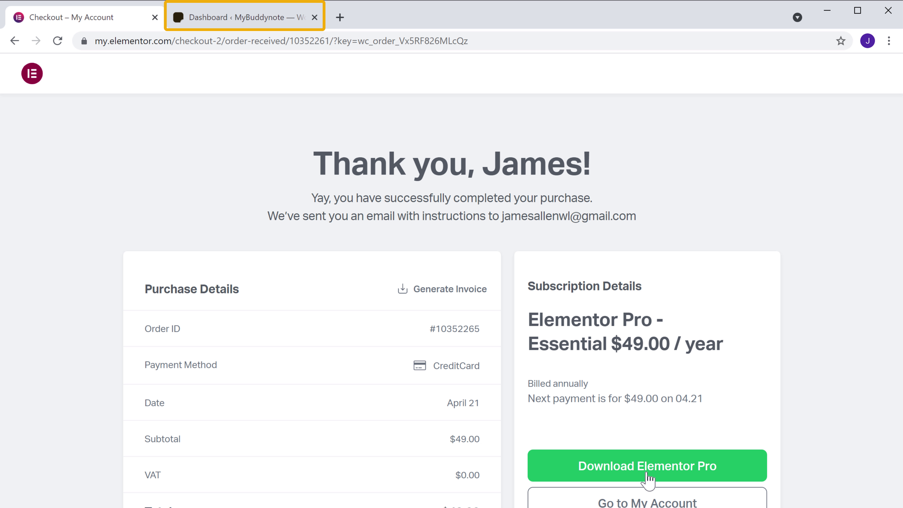
- Switch to the MyBuddynote WordPress dashboard and install the plugin from the downloaded elementor-pro-3.3.0.zip
{"action": "left_click", "coordinate": [209, 22]}
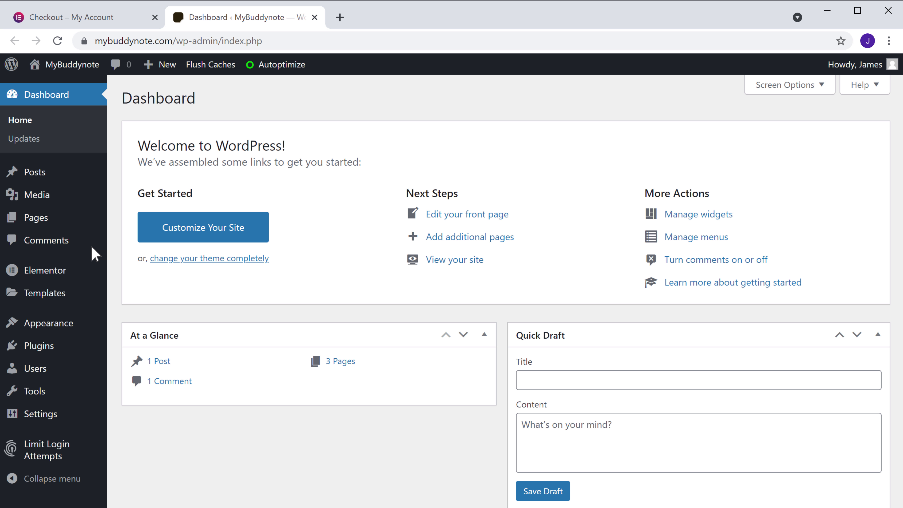
{"action": "mouse_move", "coordinate": [38, 353]}
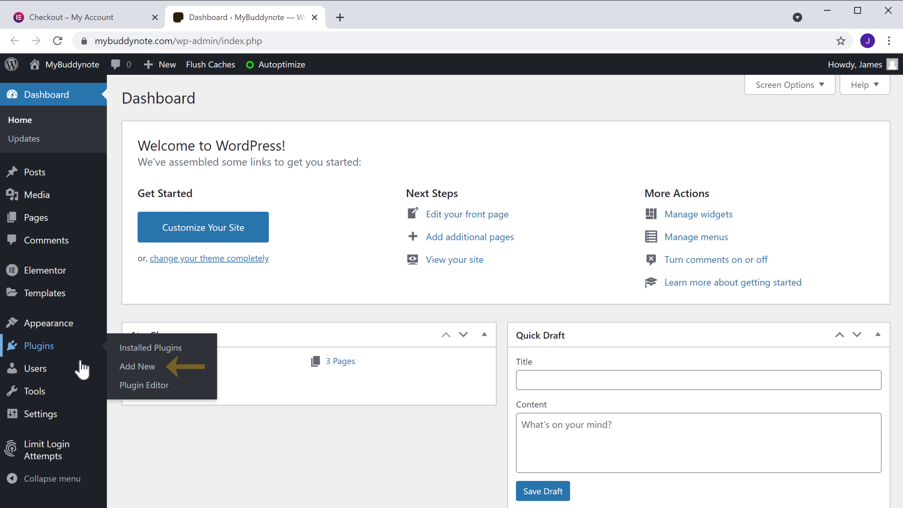
{"action": "left_click", "coordinate": [137, 366]}
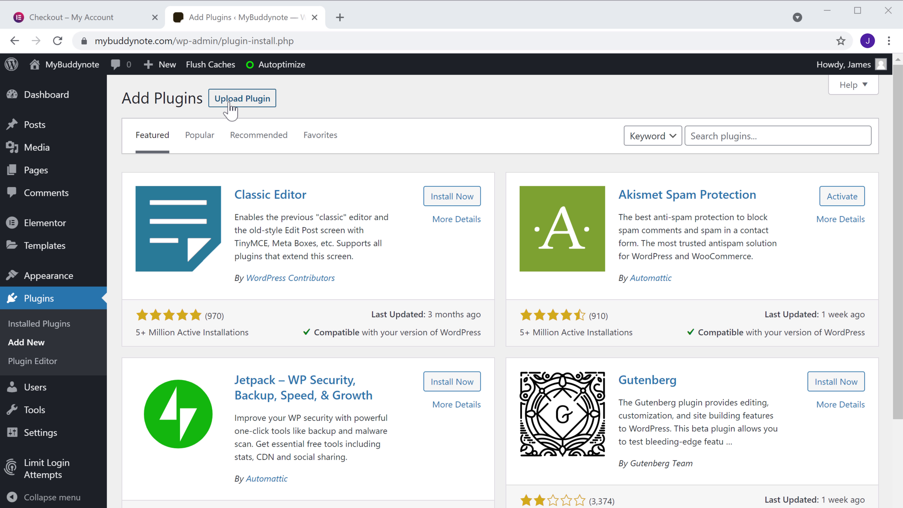
{"action": "left_click", "coordinate": [228, 100]}
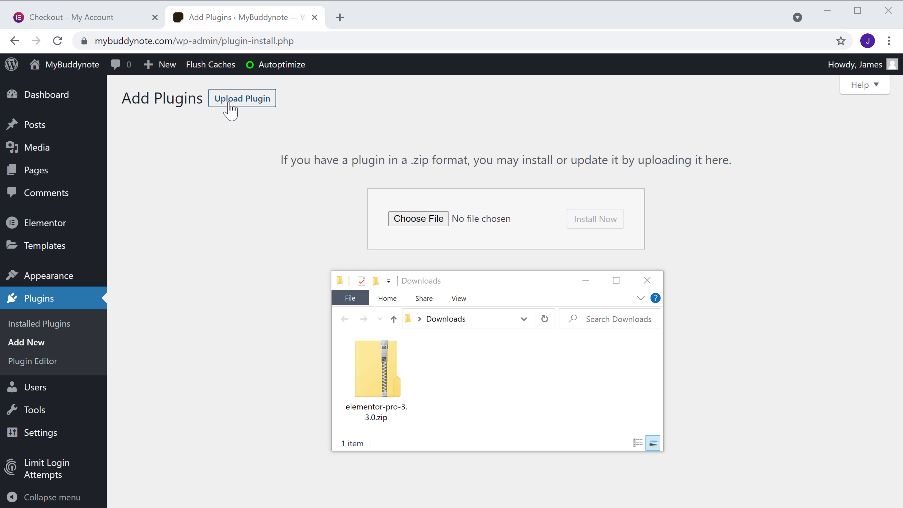
{"action": "left_click_drag", "start_coordinate": [372, 386], "coordinate": [417, 229]}
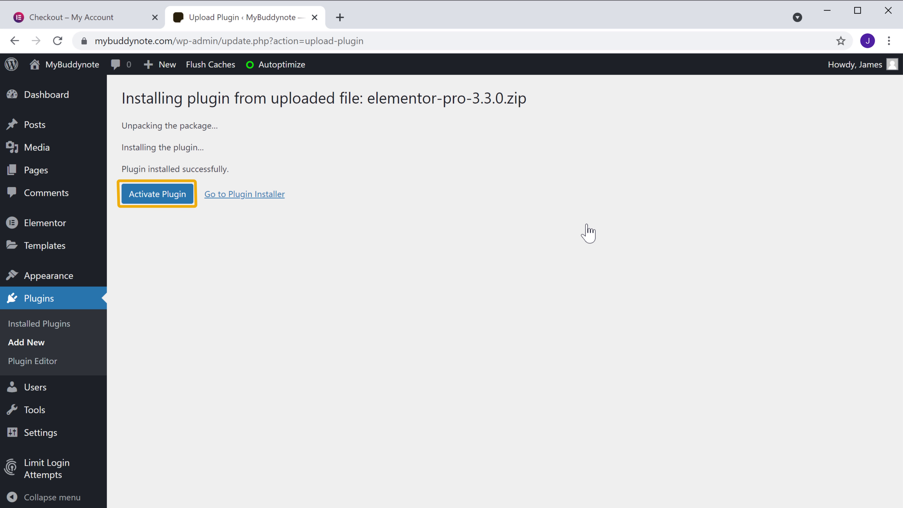
- Activate the Elementor Pro plugin, and connect and activate its Essential license for mybuddynote.com
{"action": "left_click", "coordinate": [146, 201]}
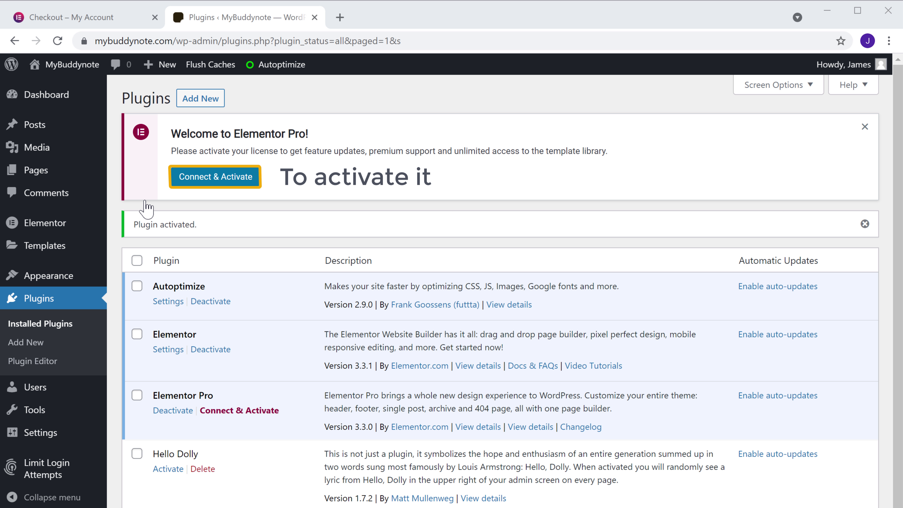
{"action": "left_click", "coordinate": [214, 182]}
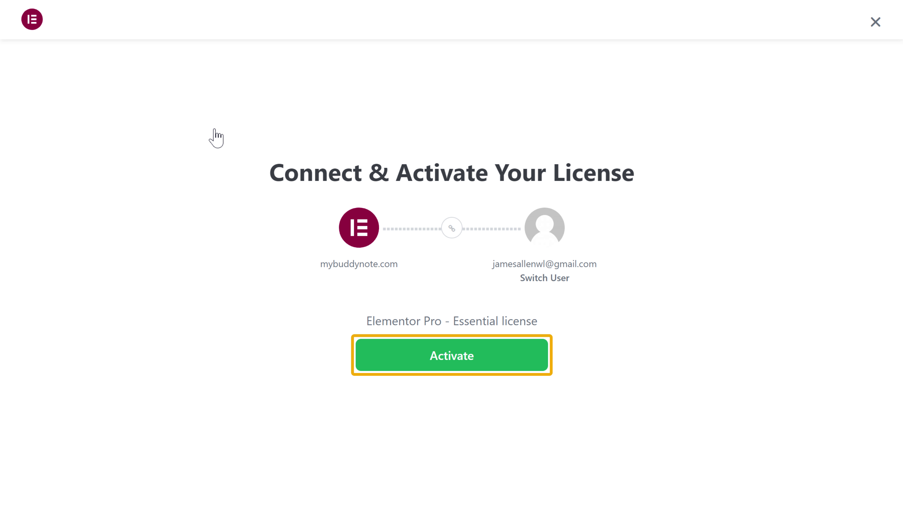
{"action": "left_click", "coordinate": [451, 363]}
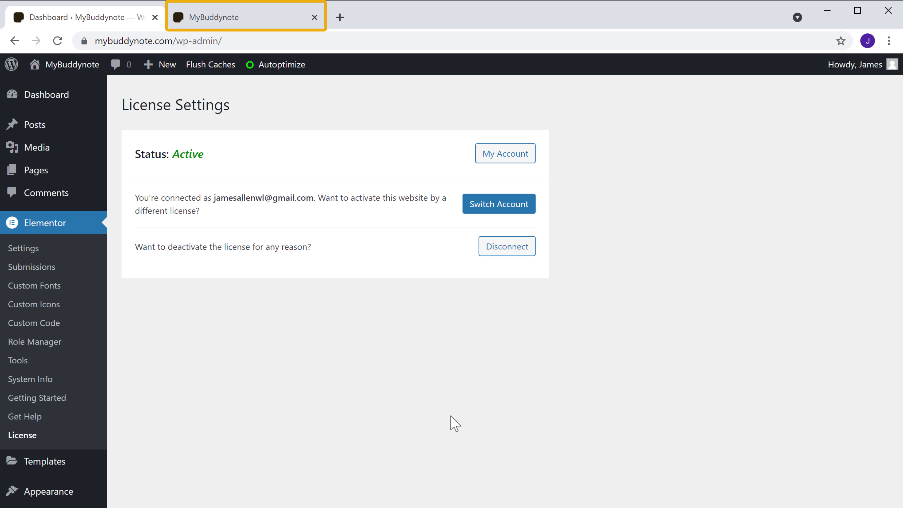
- Switch to the live MyBuddynote site and open its homepage for editing in Elementor
{"action": "left_click", "coordinate": [216, 18]}
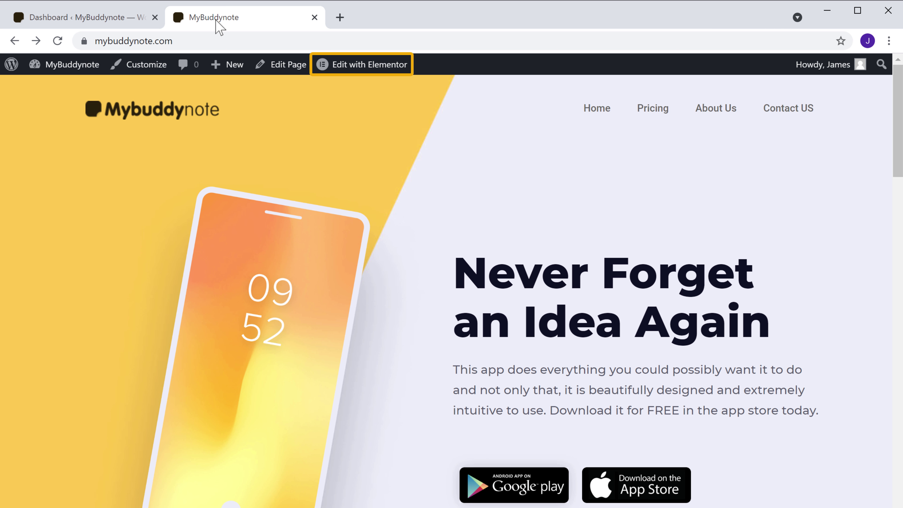
{"action": "left_click", "coordinate": [359, 65]}
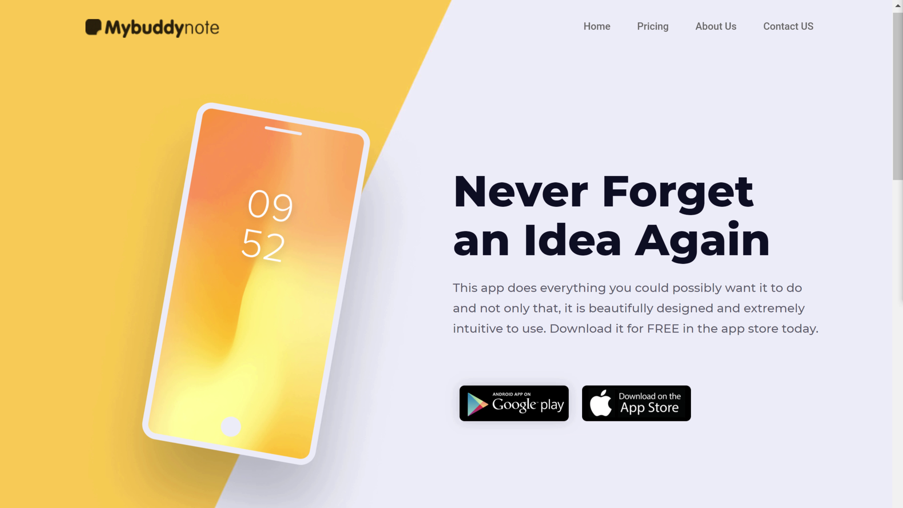
{"action": "scroll", "coordinate": [452, 254], "scroll_direction": "down", "scroll_amount": 3}
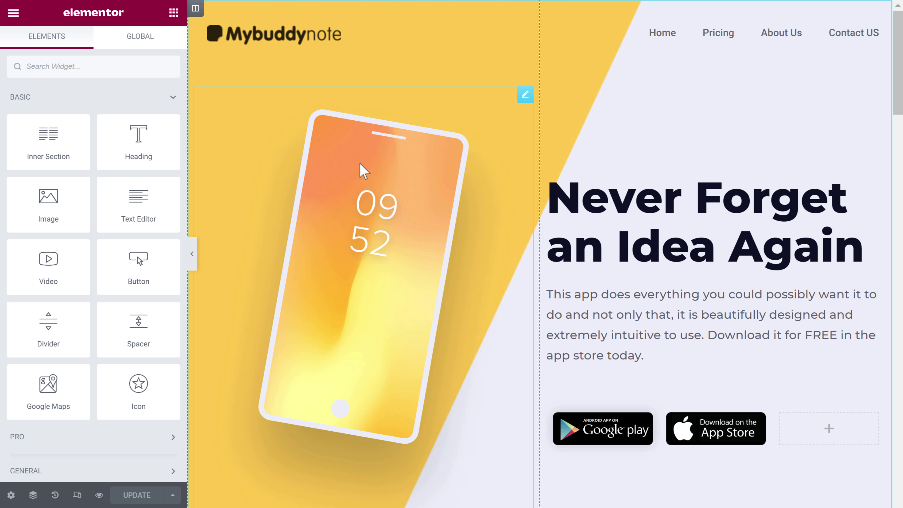
- Turn on Scrolling Effects in the Motion Effects settings of the hero section's phone image
{"action": "left_click", "coordinate": [360, 272]}
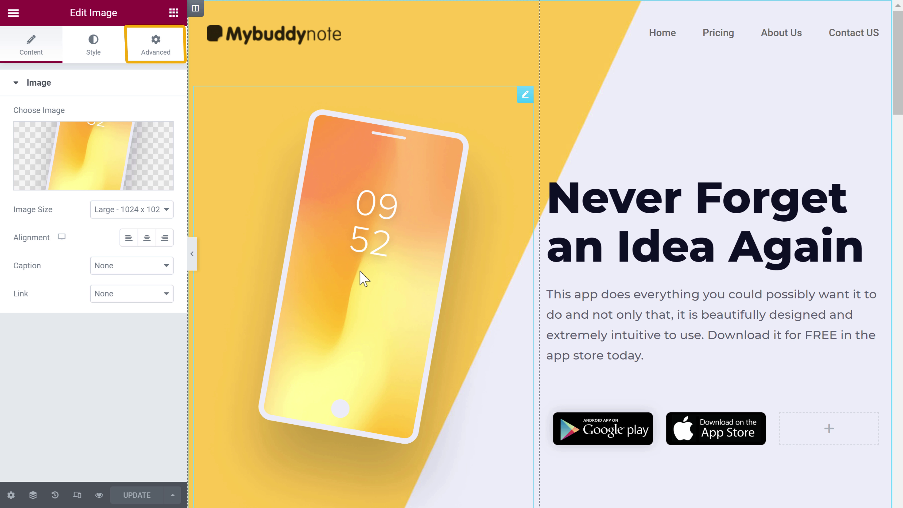
{"action": "left_click", "coordinate": [155, 61]}
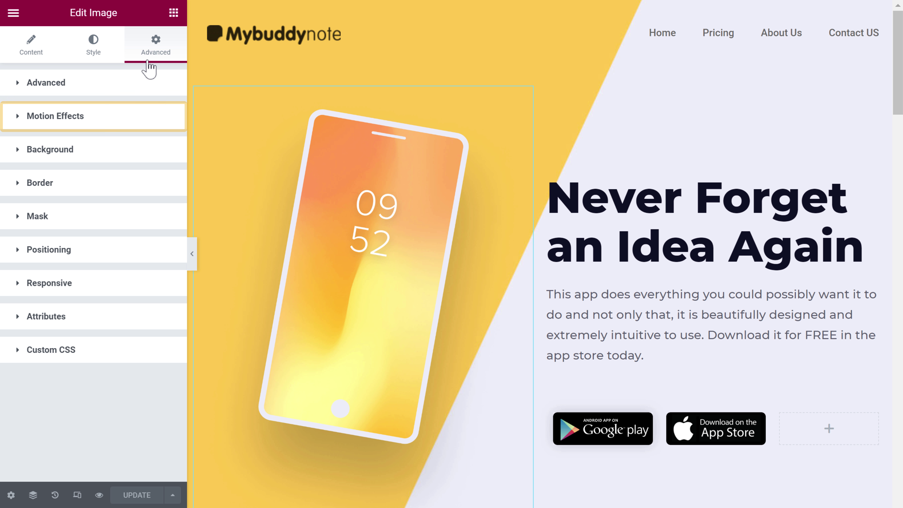
{"action": "left_click", "coordinate": [43, 121]}
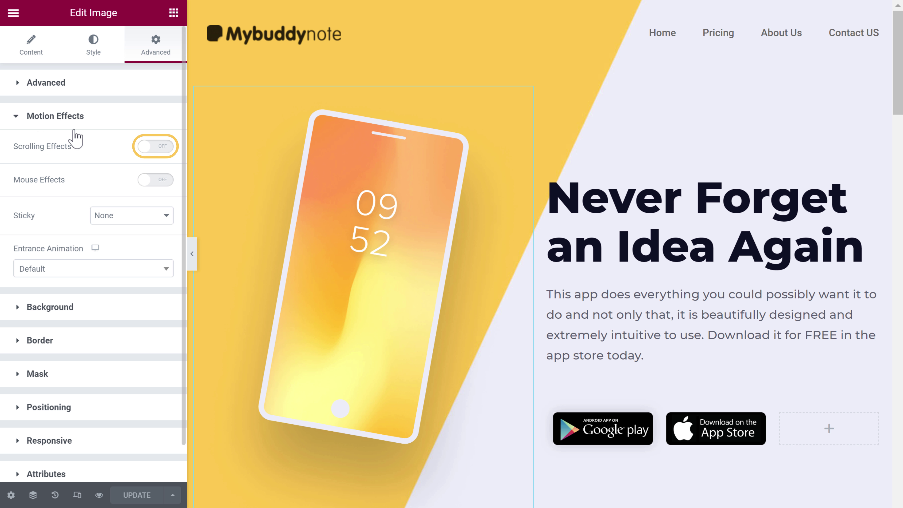
{"action": "left_click", "coordinate": [145, 149]}
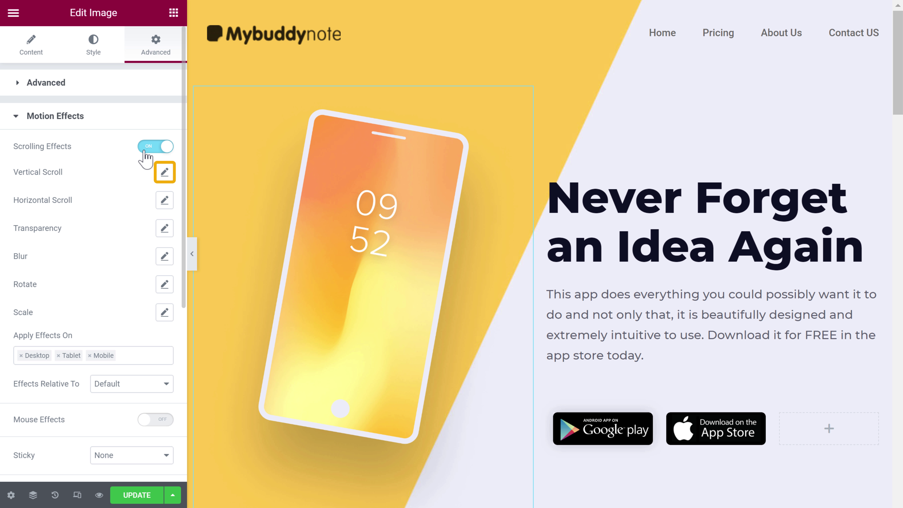
- Add a Vertical Scroll effect to the phone image with direction Down and speed 5, and preview it on the page
{"action": "left_click", "coordinate": [165, 174]}
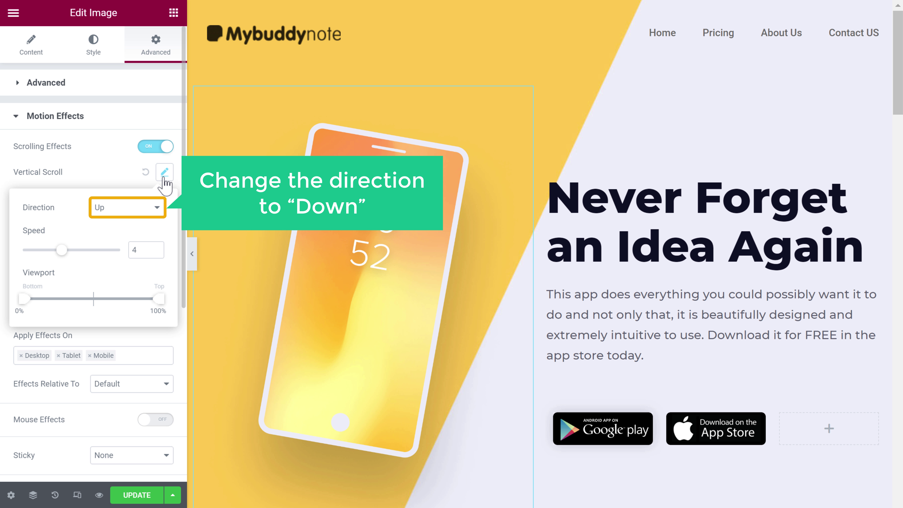
{"action": "left_click", "coordinate": [157, 208]}
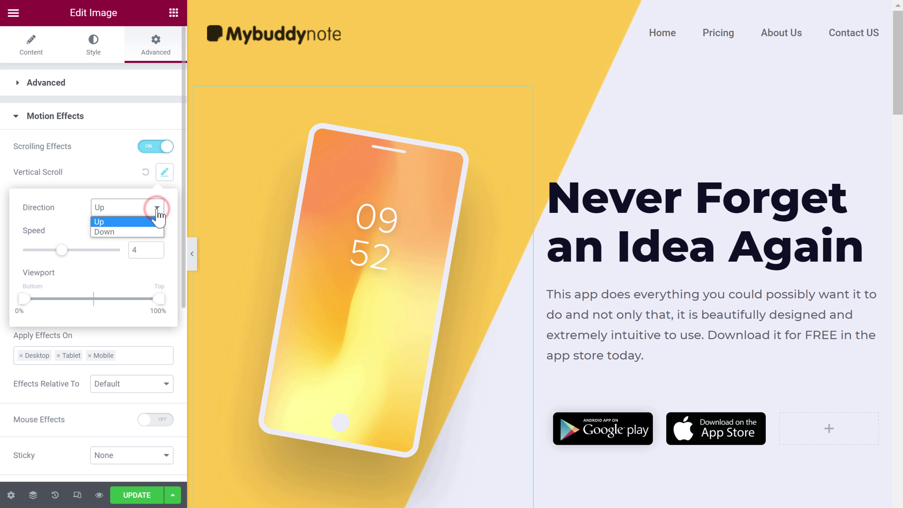
{"action": "left_click", "coordinate": [105, 232]}
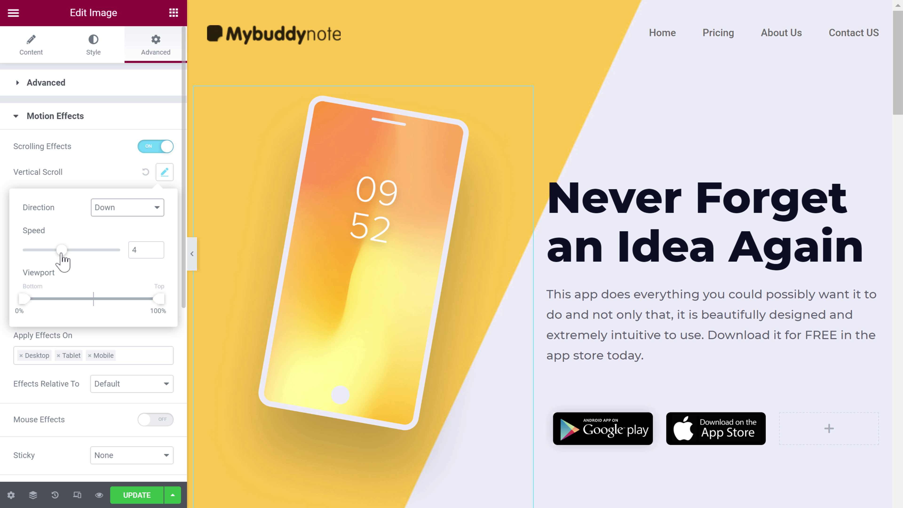
{"action": "left_click_drag", "start_coordinate": [61, 252], "coordinate": [71, 250]}
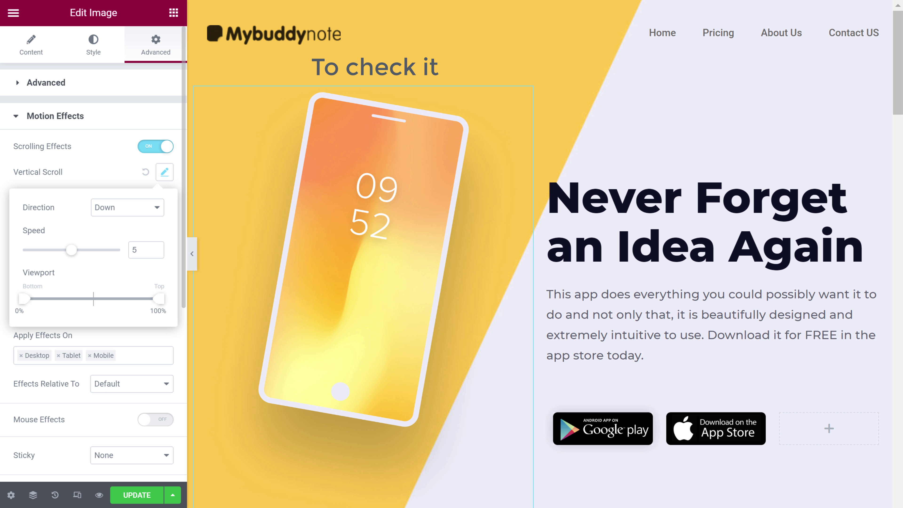
{"action": "scroll", "coordinate": [540, 253], "scroll_direction": "down", "scroll_amount": 8}
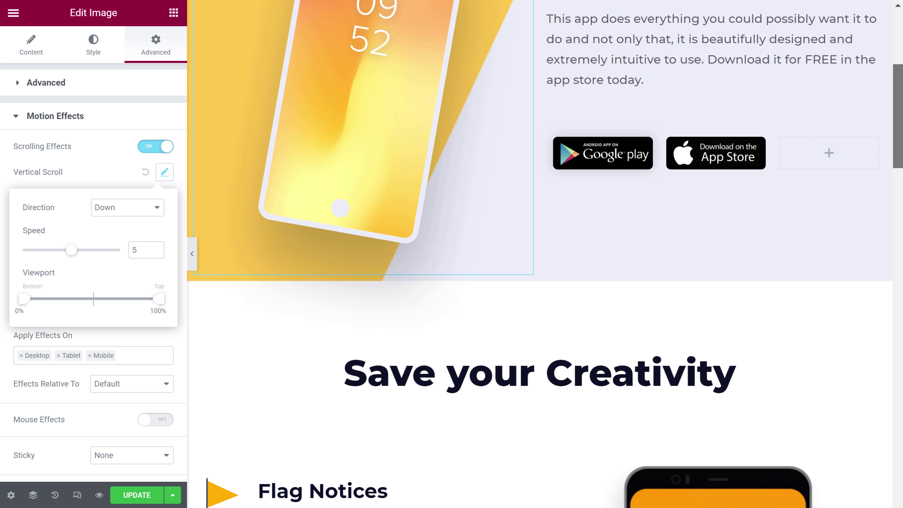
- Lower the upper viewport limit of the phone image's Vertical Scroll effect to about 80% and preview the full-width page
{"action": "scroll", "coordinate": [539, 254], "scroll_direction": "down", "scroll_amount": 2}
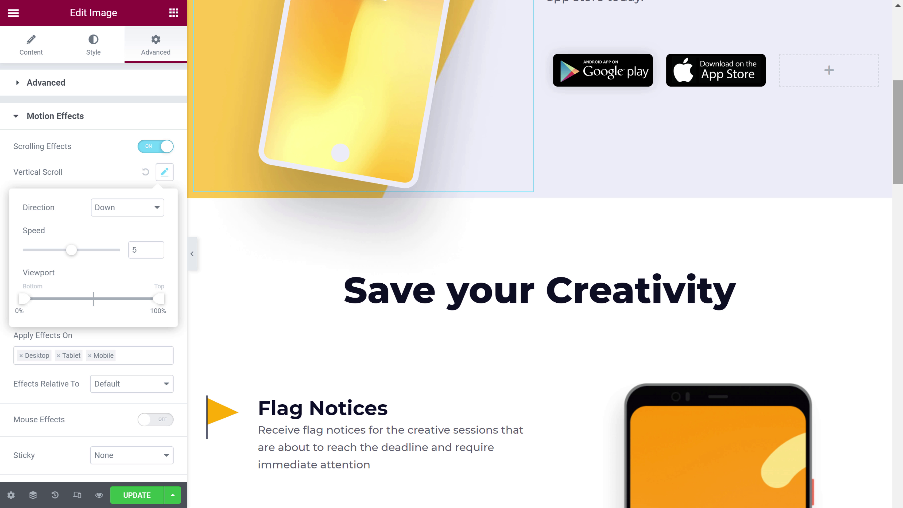
{"action": "scroll", "coordinate": [539, 254], "scroll_direction": "down", "scroll_amount": 4}
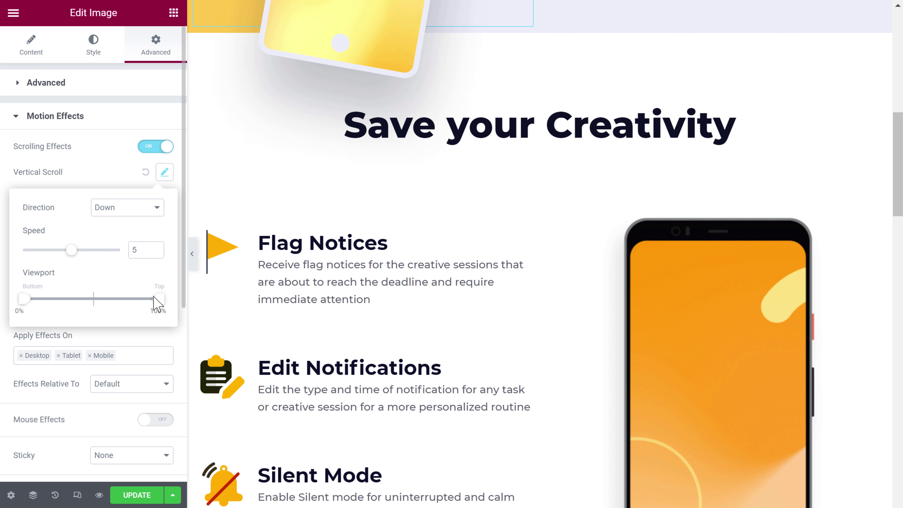
{"action": "left_click_drag", "start_coordinate": [159, 302], "coordinate": [133, 309]}
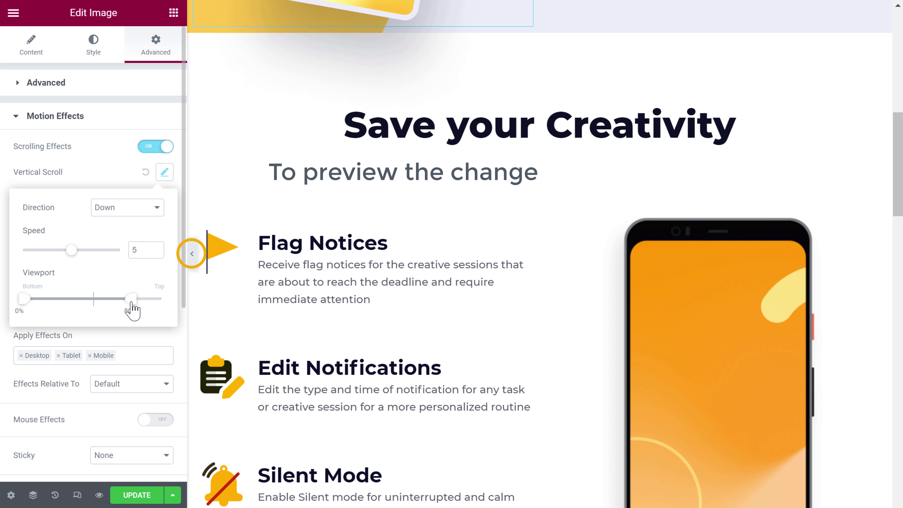
{"action": "left_click", "coordinate": [192, 253]}
{"action": "scroll", "coordinate": [192, 292], "scroll_direction": "up", "scroll_amount": 5}
{"action": "scroll", "coordinate": [452, 254], "scroll_direction": "up", "scroll_amount": 3}
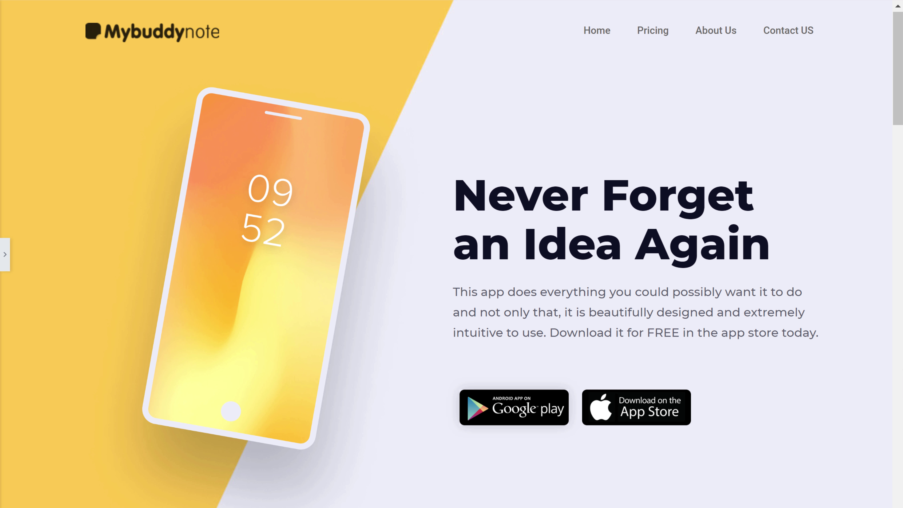
{"action": "scroll", "coordinate": [451, 254], "scroll_direction": "down", "scroll_amount": 9}
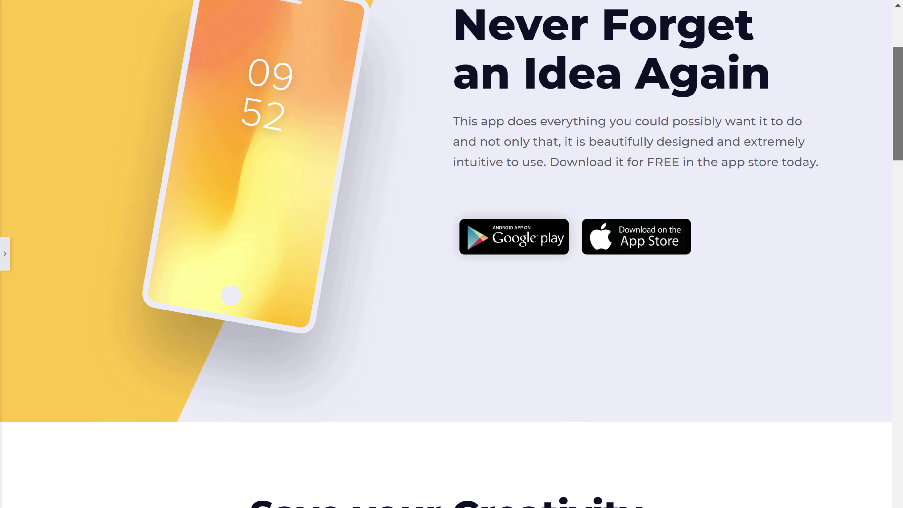
{"action": "scroll", "coordinate": [451, 254], "scroll_direction": "down", "scroll_amount": 5}
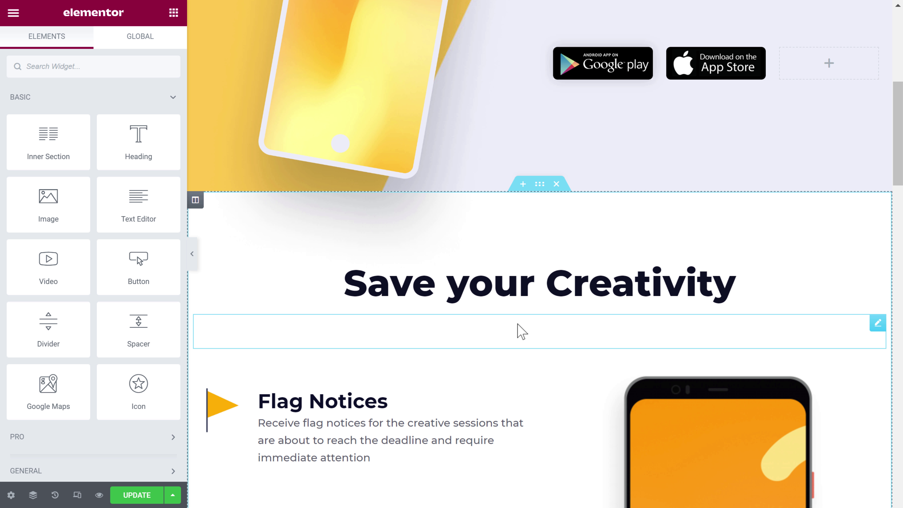
- Turn on Scrolling Effects in the Motion Effects settings of the "Save your Creativity" heading
{"action": "left_click", "coordinate": [477, 290]}
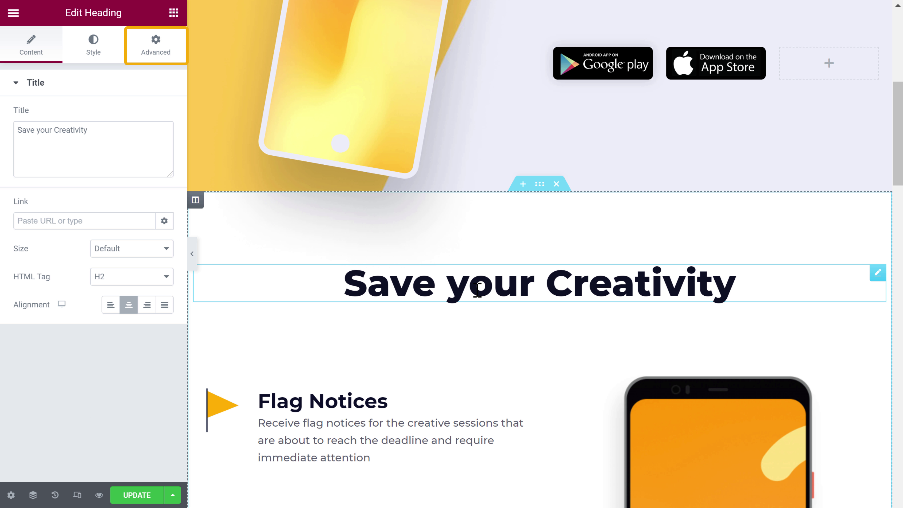
{"action": "left_click", "coordinate": [157, 57]}
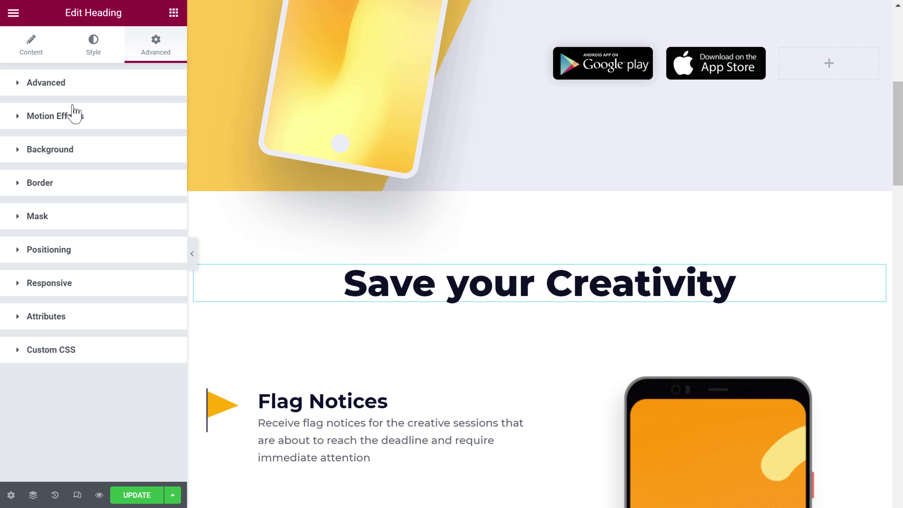
{"action": "left_click", "coordinate": [45, 121]}
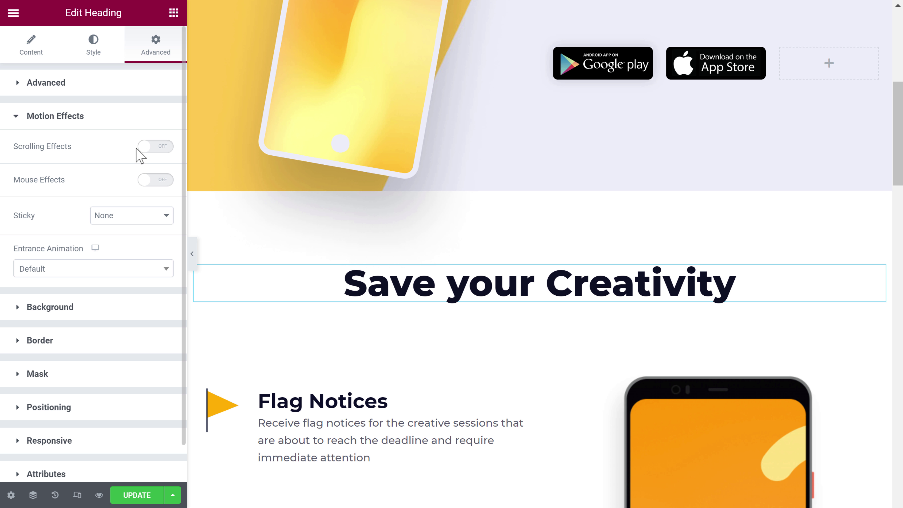
{"action": "left_click", "coordinate": [143, 148]}
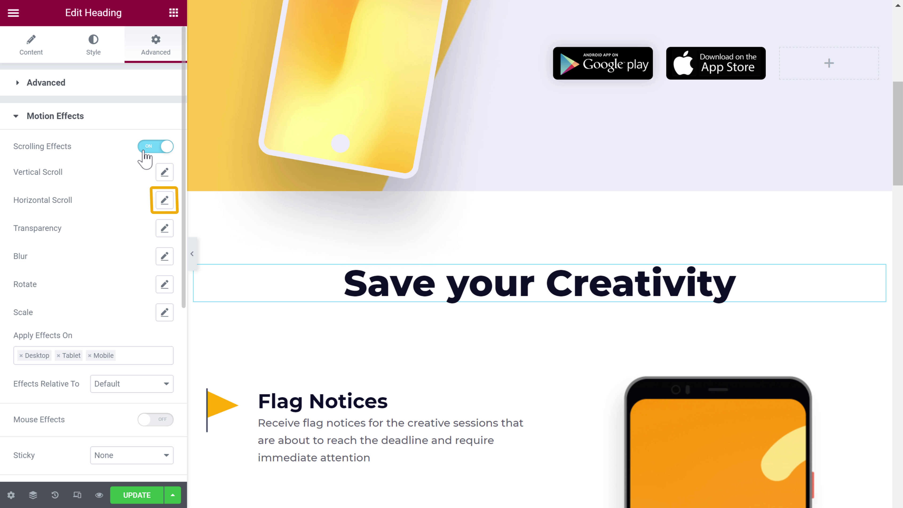
- Add a To Left Horizontal Scroll effect to the heading with speed 3.5 and upper viewport limit about 45%, and preview it
{"action": "left_click", "coordinate": [164, 201]}
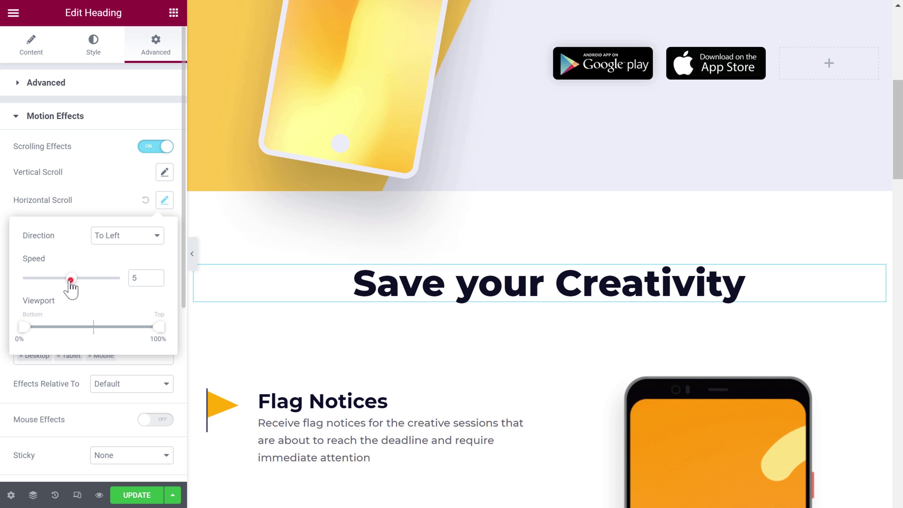
{"action": "left_click_drag", "start_coordinate": [70, 280], "coordinate": [57, 280]}
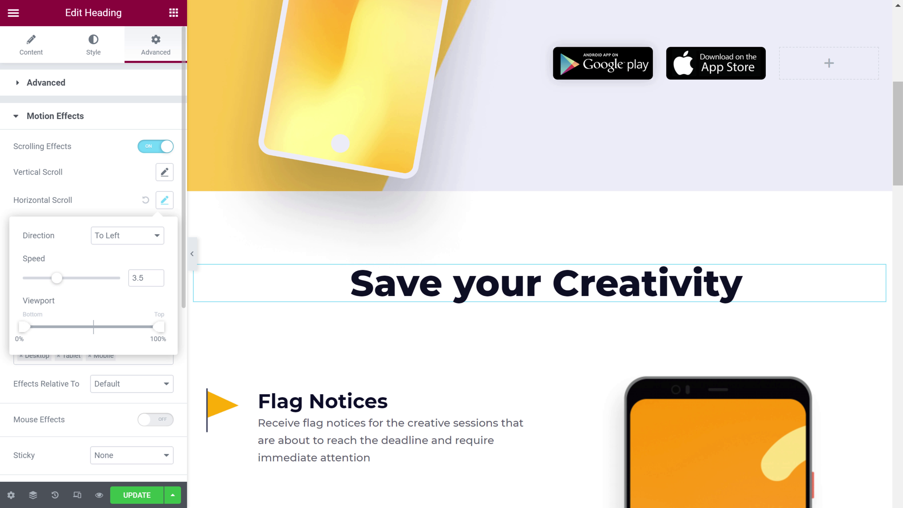
{"action": "scroll", "coordinate": [540, 249], "scroll_direction": "down", "scroll_amount": 5}
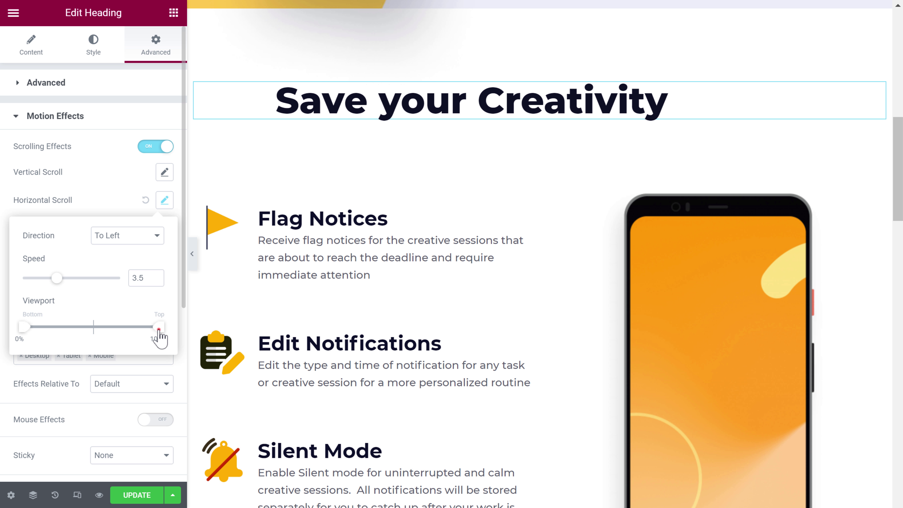
{"action": "left_click_drag", "start_coordinate": [142, 336], "coordinate": [85, 336]}
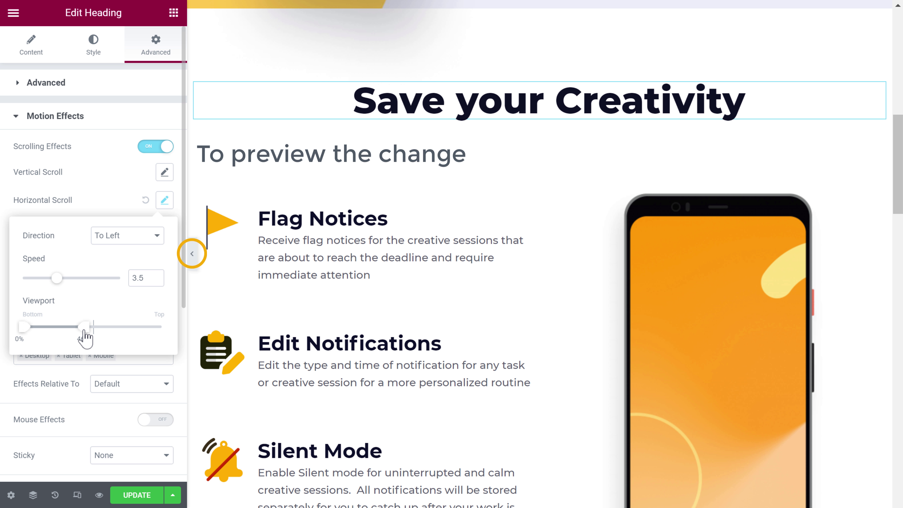
{"action": "left_click", "coordinate": [192, 256]}
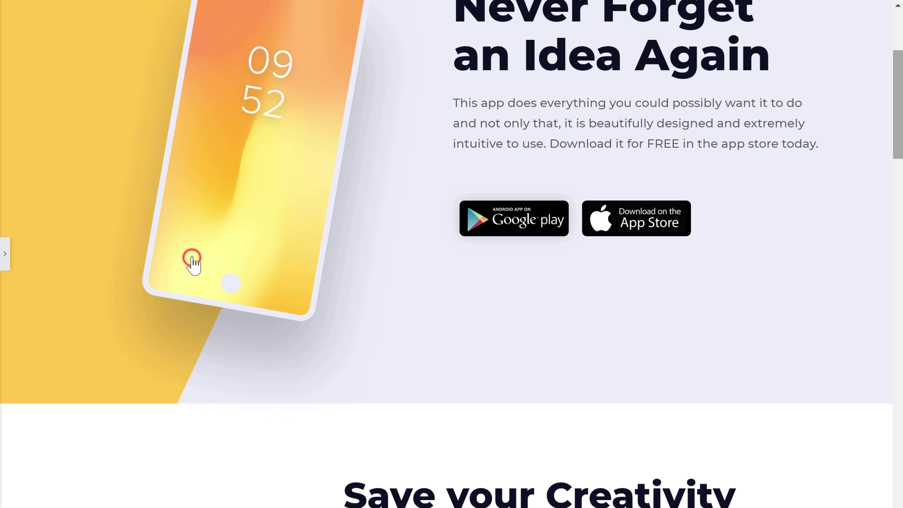
{"action": "scroll", "coordinate": [451, 254], "scroll_direction": "down", "scroll_amount": 10}
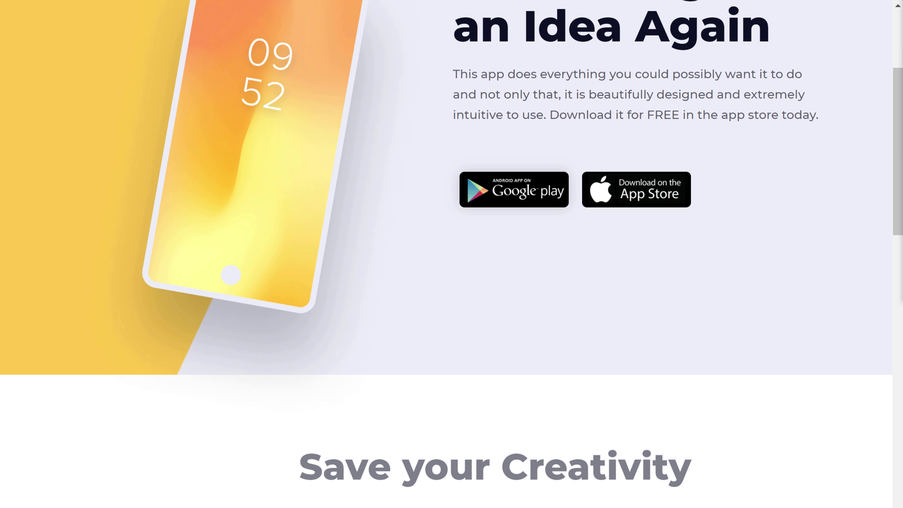
{"action": "scroll", "coordinate": [451, 253], "scroll_direction": "down", "scroll_amount": 4}
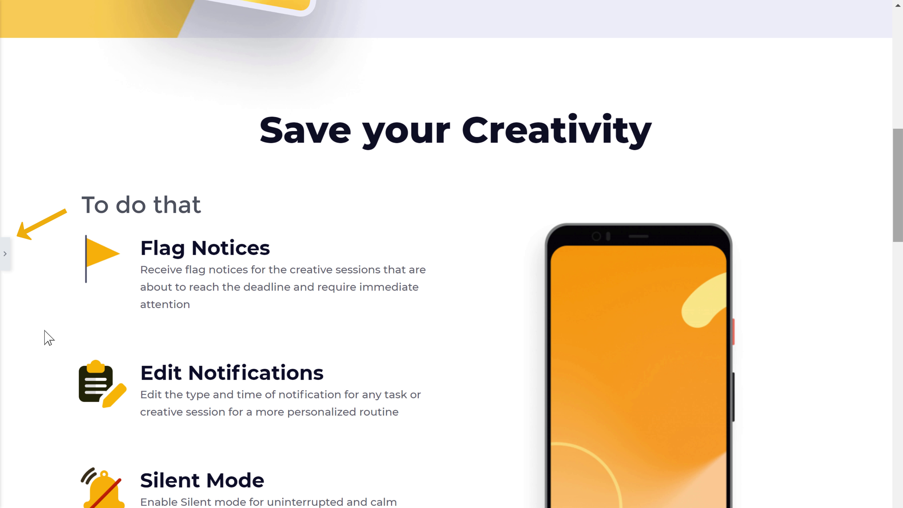
{"action": "left_click", "coordinate": [5, 262]}
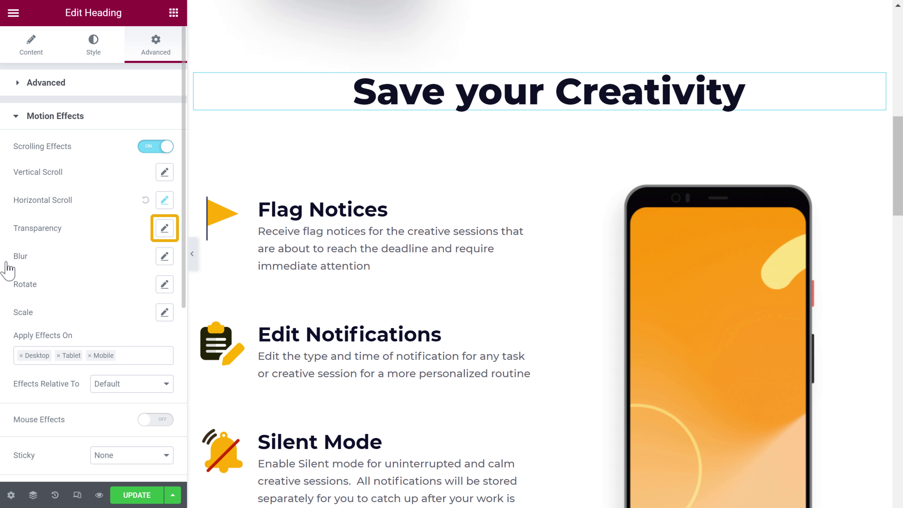
- Add a Fade In Transparency effect at level 10 to the "Save your Creativity" heading and check it on the page
{"action": "left_click", "coordinate": [163, 231]}
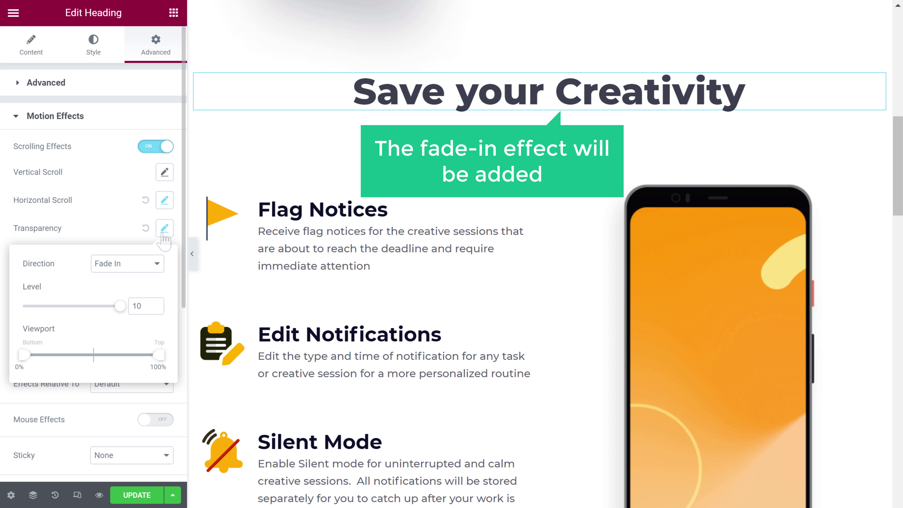
{"action": "scroll", "coordinate": [539, 254], "scroll_direction": "up", "scroll_amount": 8}
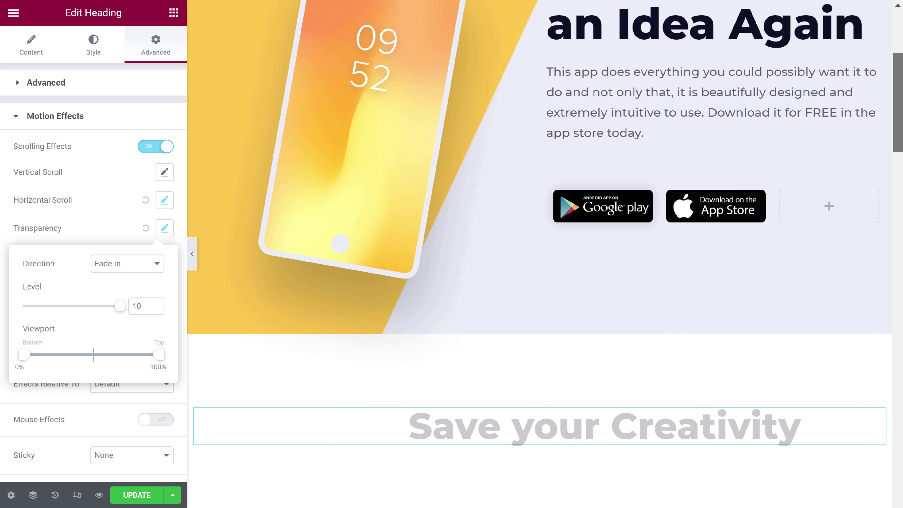
{"action": "scroll", "coordinate": [539, 254], "scroll_direction": "down", "scroll_amount": 10}
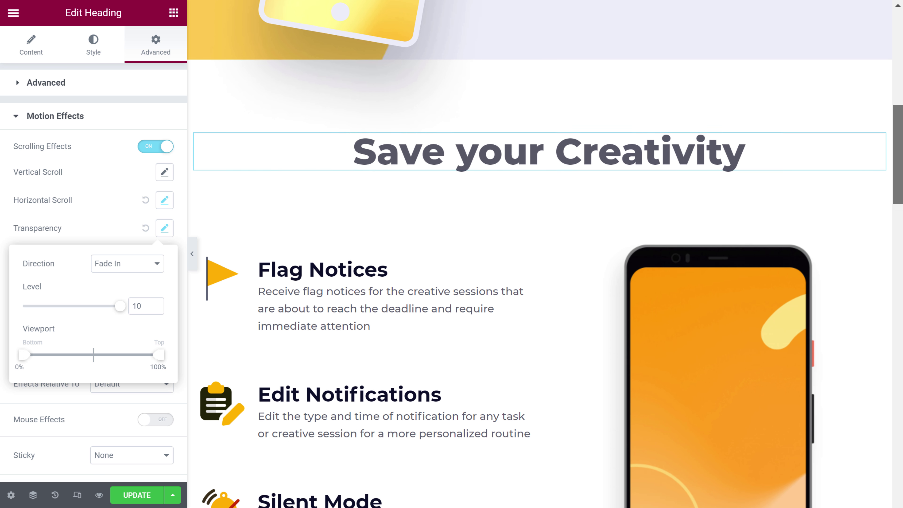
{"action": "scroll", "coordinate": [539, 254], "scroll_direction": "down", "scroll_amount": 2}
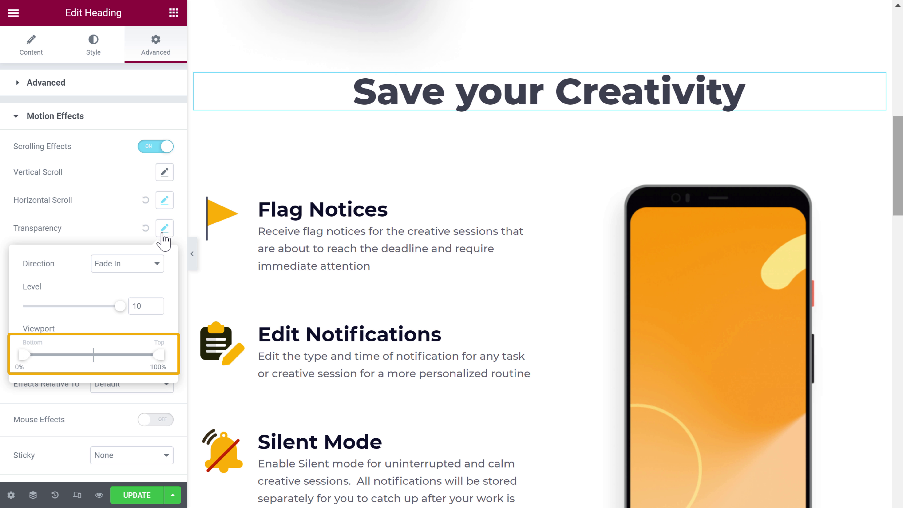
- Set the upper viewport limit of the heading's Transparency effect to 49% and preview the full-width page
{"action": "left_click_drag", "start_coordinate": [158, 356], "coordinate": [110, 365]}
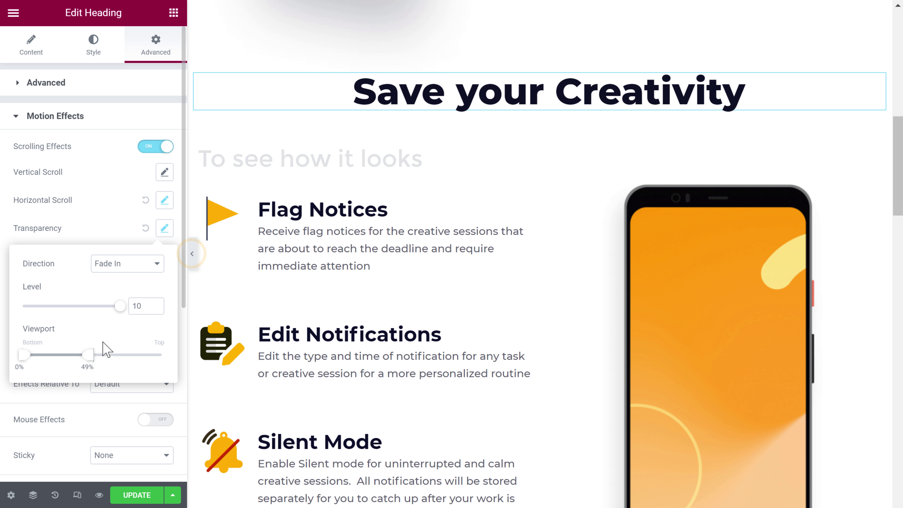
{"action": "left_click", "coordinate": [192, 255]}
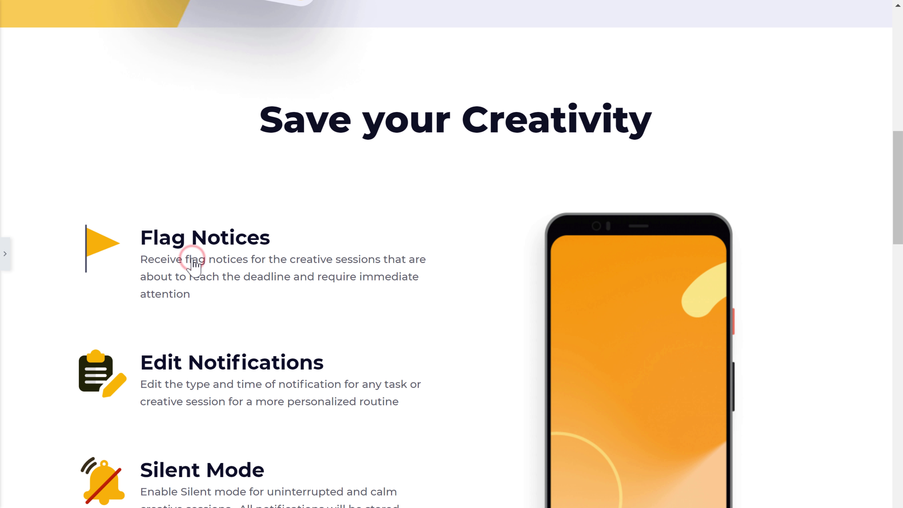
{"action": "scroll", "coordinate": [452, 254], "scroll_direction": "up", "scroll_amount": 10}
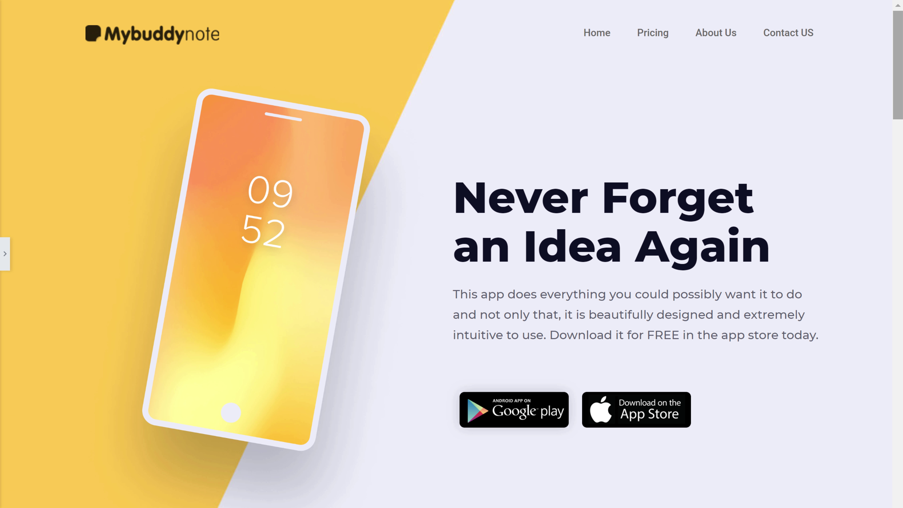
{"action": "scroll", "coordinate": [451, 253], "scroll_direction": "down", "scroll_amount": 10}
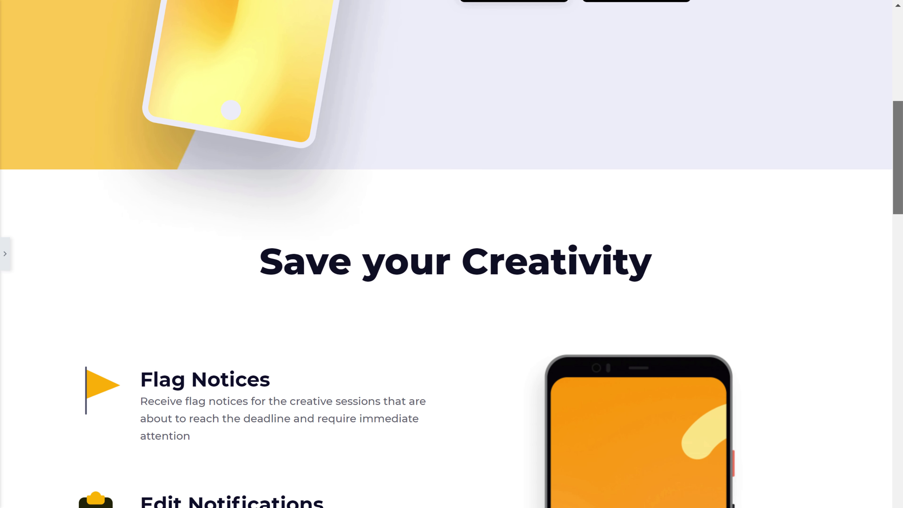
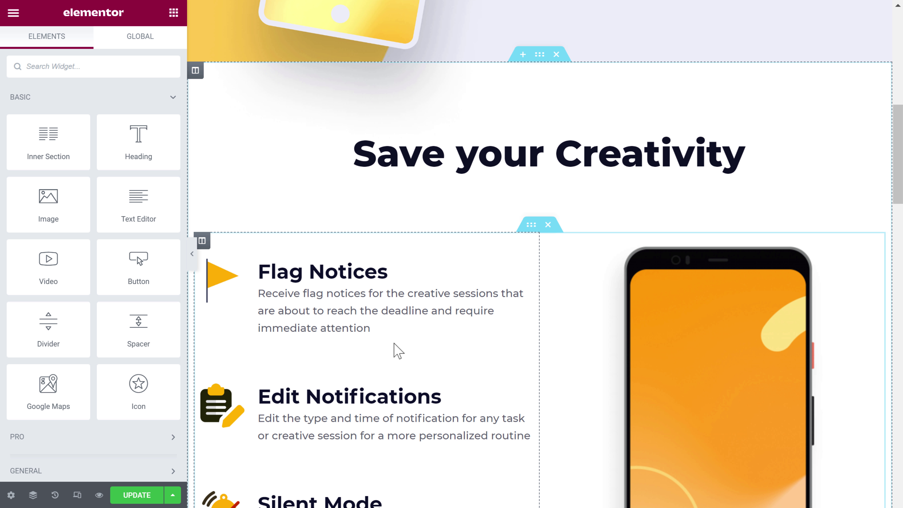
- Turn on Scrolling Effects in the Motion Effects settings of the Flag Notices image box
{"action": "left_click", "coordinate": [283, 283]}
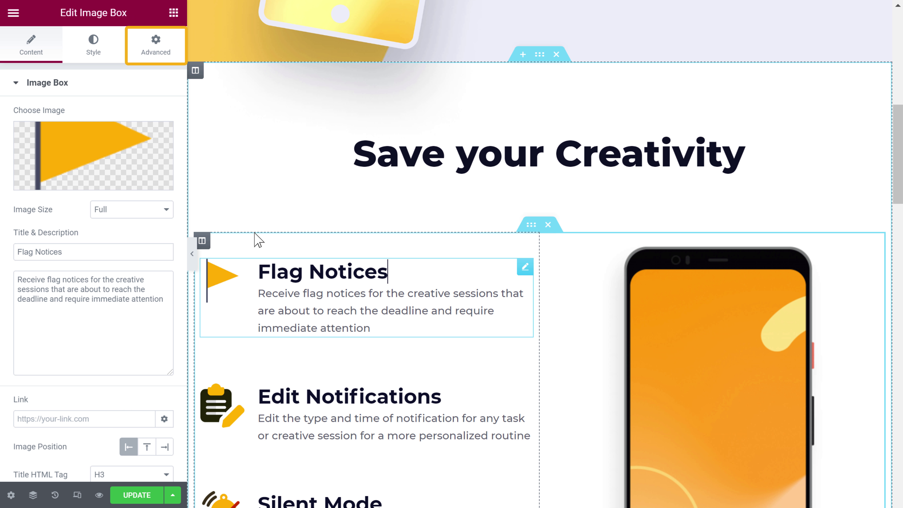
{"action": "left_click", "coordinate": [156, 54]}
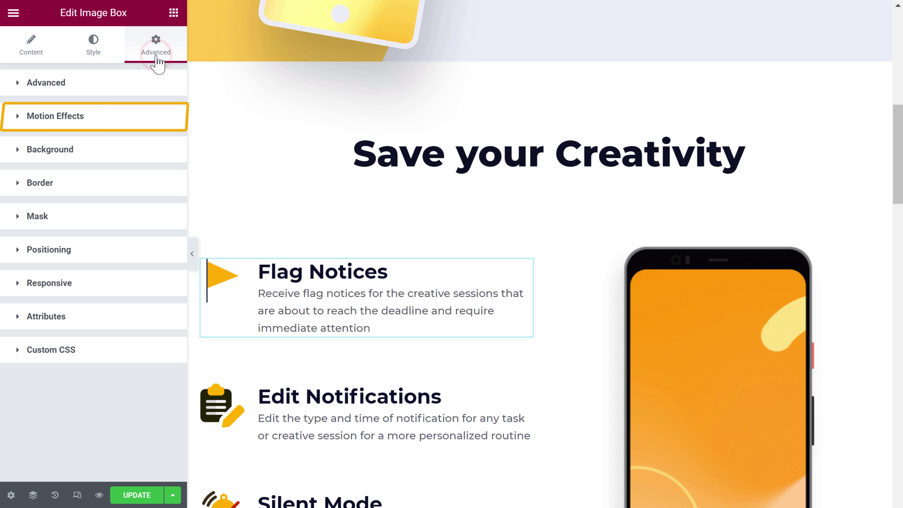
{"action": "left_click", "coordinate": [43, 119]}
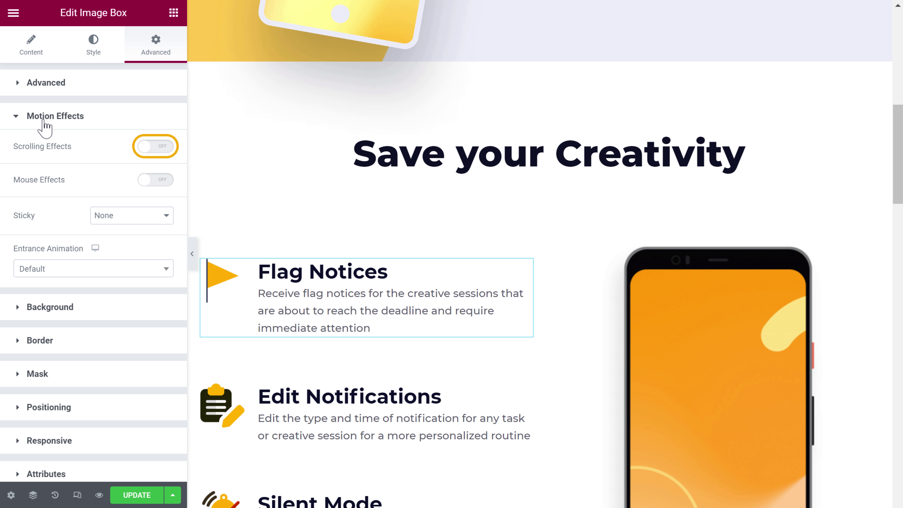
{"action": "left_click", "coordinate": [144, 148]}
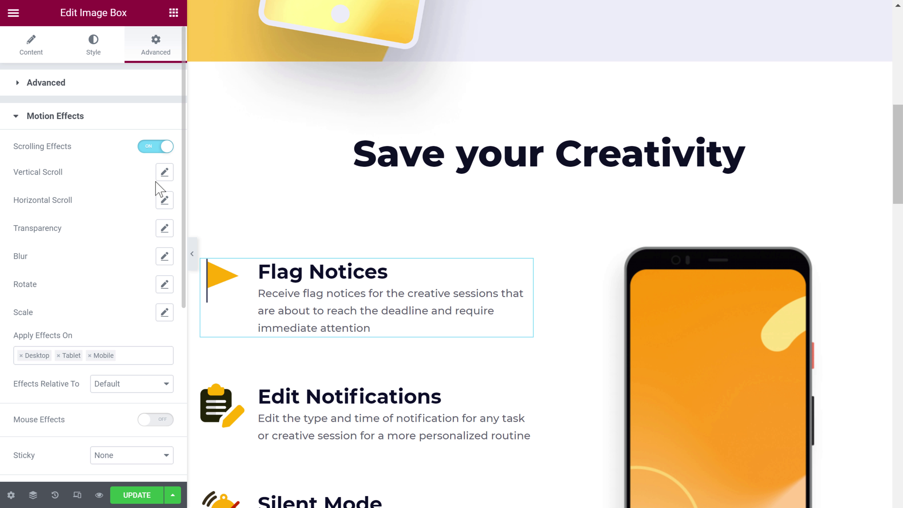
- Add a To Left Horizontal Scroll effect to the Flag Notices image box with speed 3.5 and its upper viewport limit near the midpoint
{"action": "left_click", "coordinate": [164, 201]}
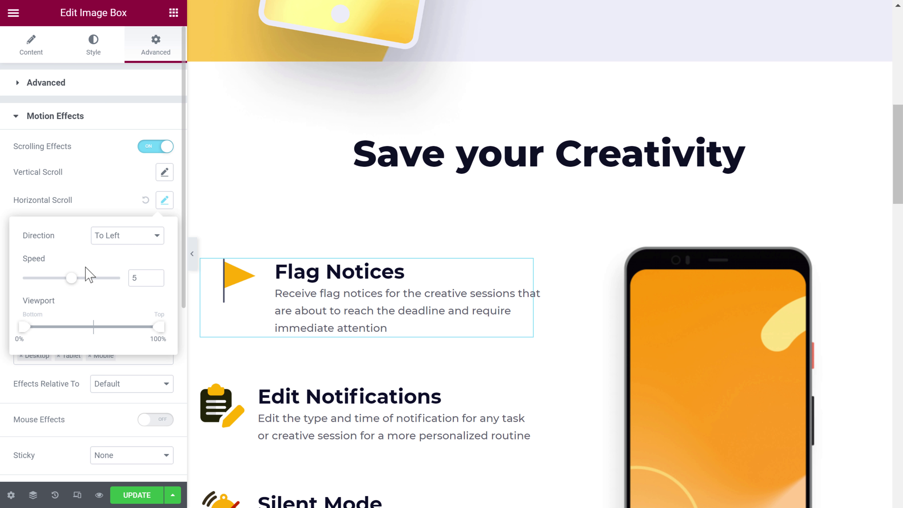
{"action": "left_click_drag", "start_coordinate": [72, 287], "coordinate": [57, 287]}
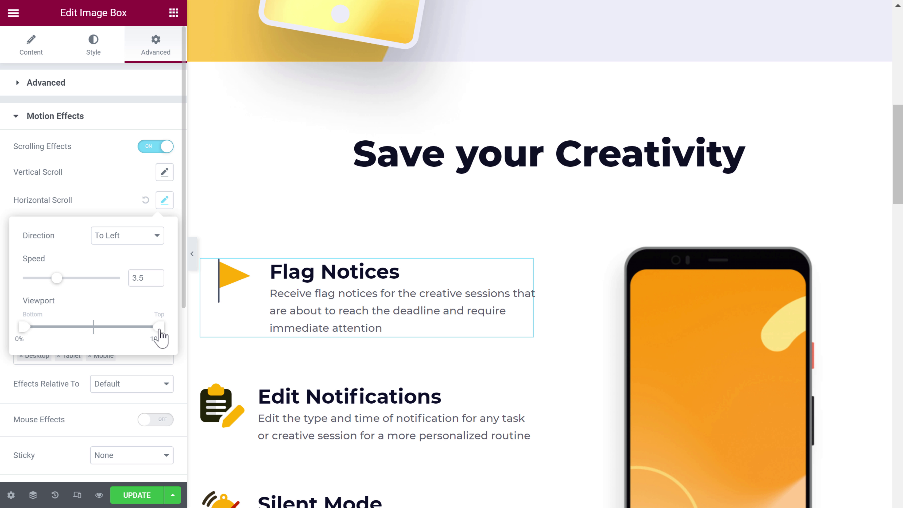
{"action": "left_click_drag", "start_coordinate": [159, 330], "coordinate": [91, 336]}
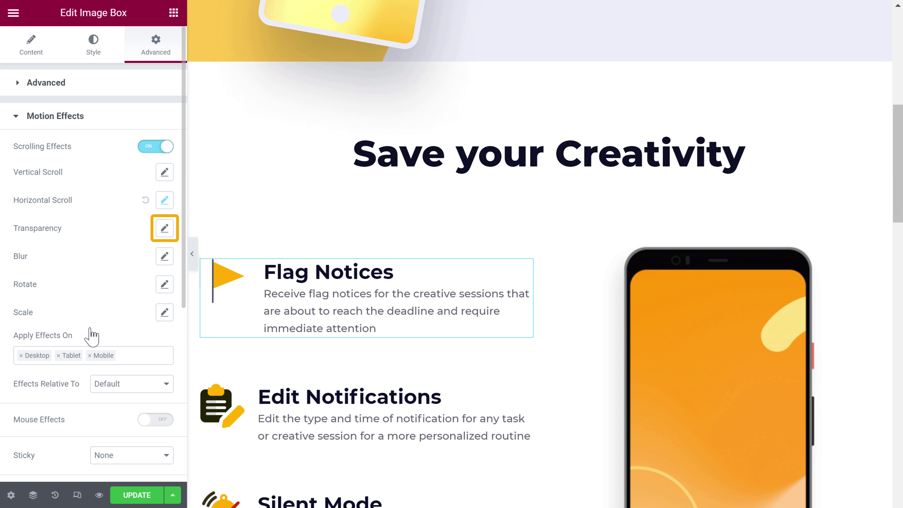
- Add a Fade In Transparency effect at level 10 to the Flag Notices box, ending near the viewport midpoint, and preview it full-width
{"action": "left_click", "coordinate": [164, 234]}
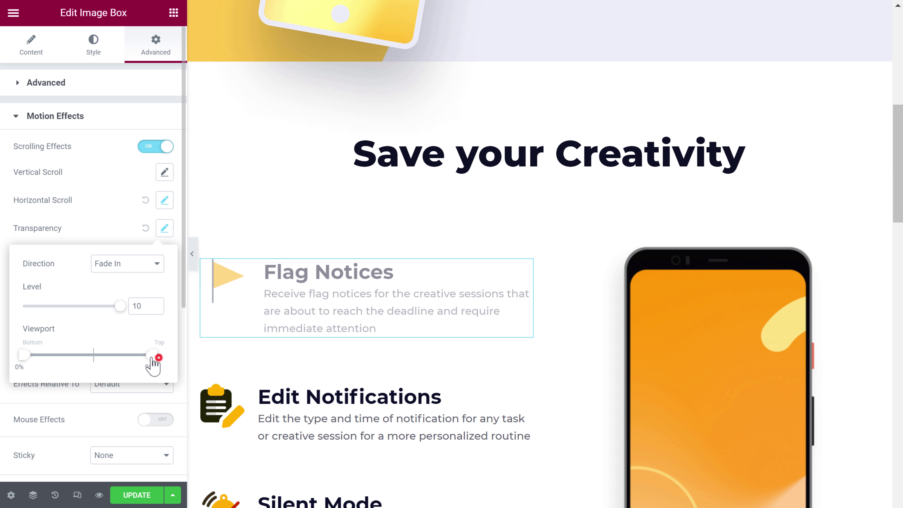
{"action": "left_click_drag", "start_coordinate": [153, 364], "coordinate": [91, 363]}
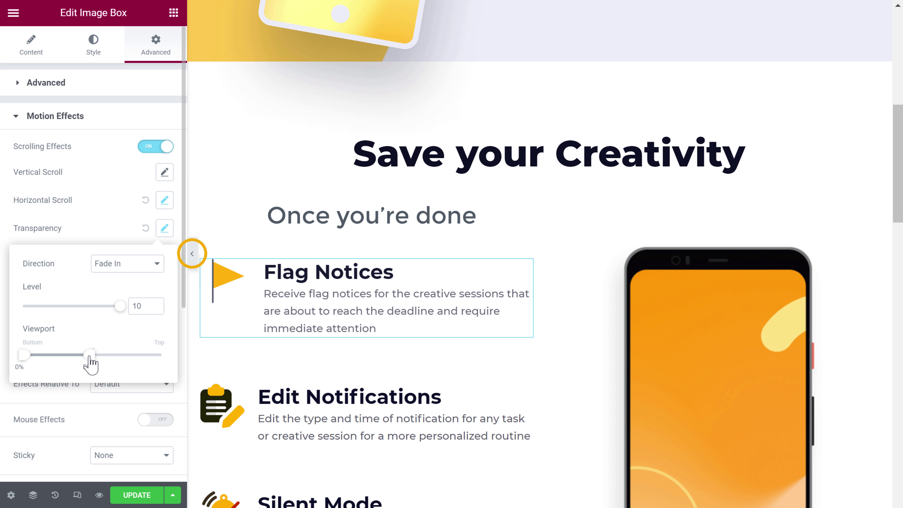
{"action": "left_click", "coordinate": [192, 254]}
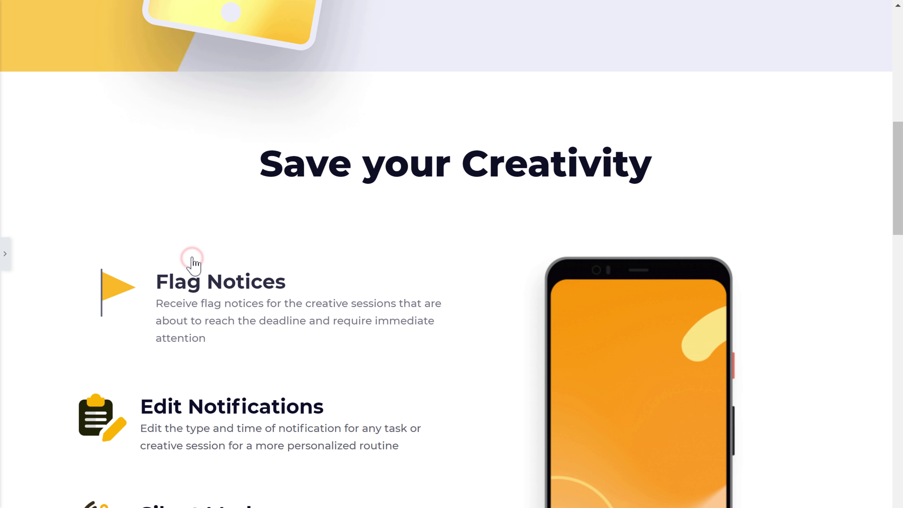
{"action": "scroll", "coordinate": [451, 254], "scroll_direction": "up", "scroll_amount": 10}
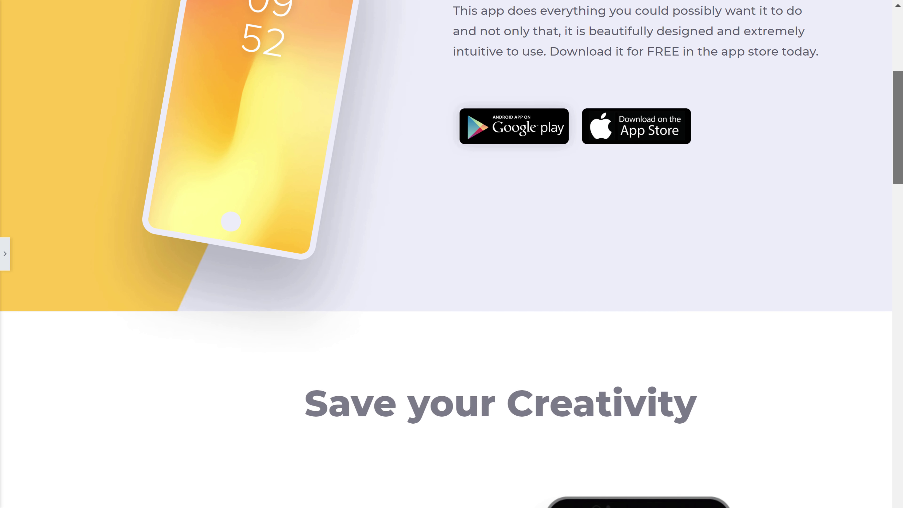
{"action": "scroll", "coordinate": [451, 254], "scroll_direction": "down", "scroll_amount": 10}
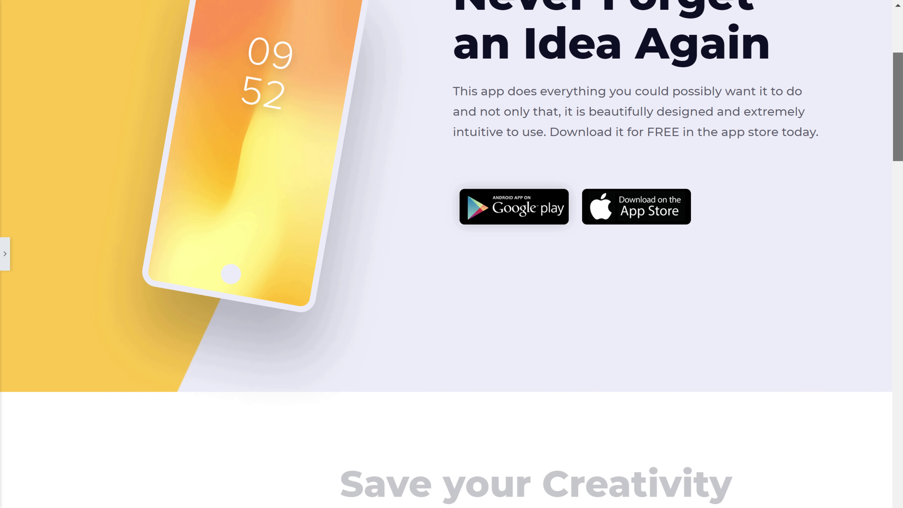
{"action": "scroll", "coordinate": [451, 254], "scroll_direction": "down", "scroll_amount": 6}
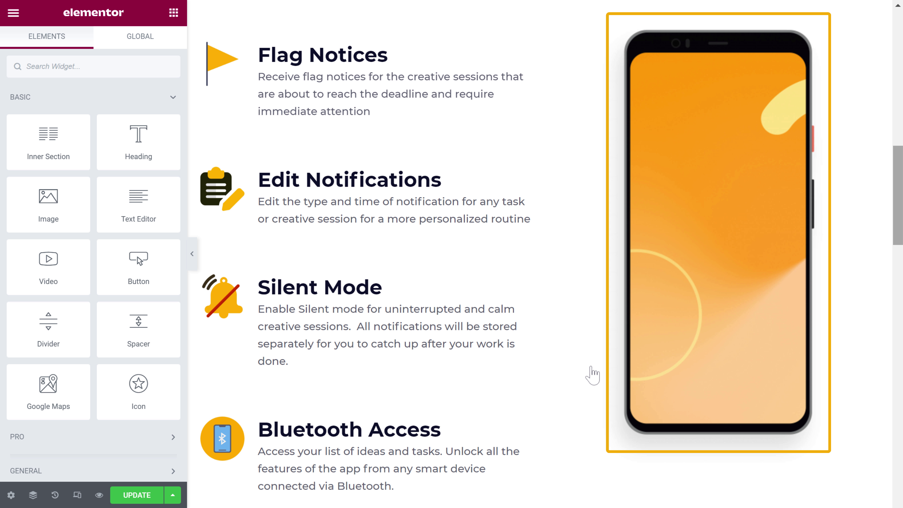
- Turn on Mouse Effects for the phone image beside the feature boxes and add a Mouse Track effect with Opposite direction and speed 1
{"action": "left_click", "coordinate": [715, 209]}
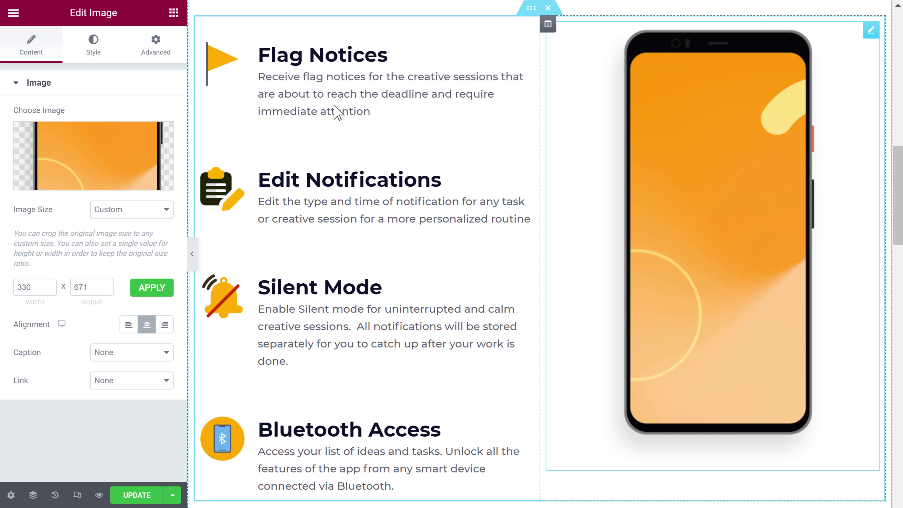
{"action": "left_click", "coordinate": [156, 53]}
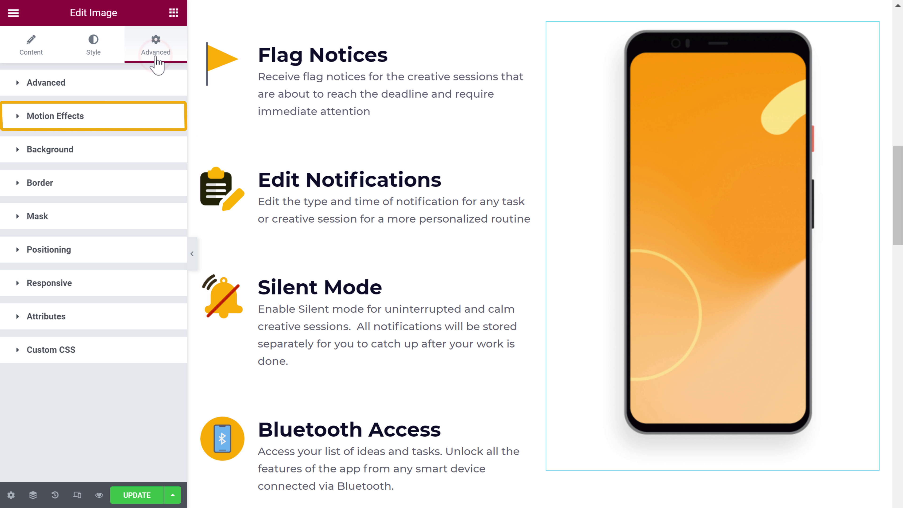
{"action": "left_click", "coordinate": [45, 121]}
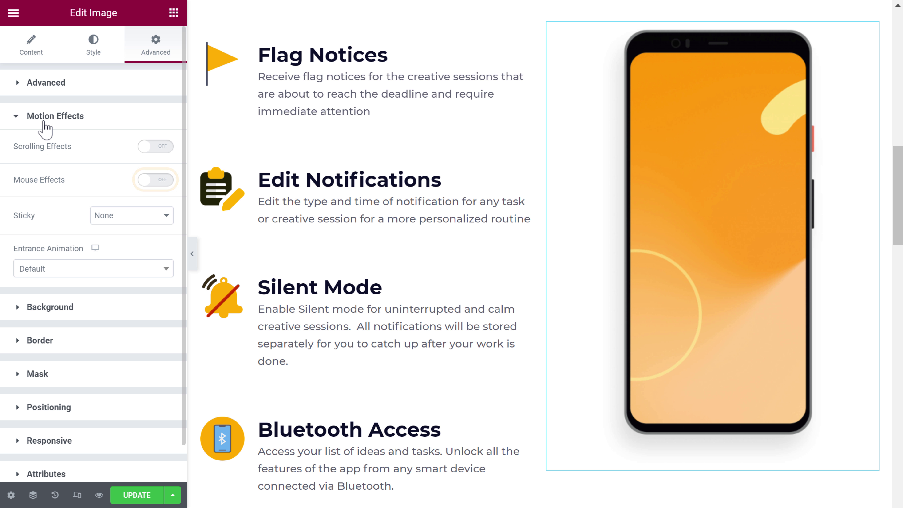
{"action": "left_click", "coordinate": [144, 180]}
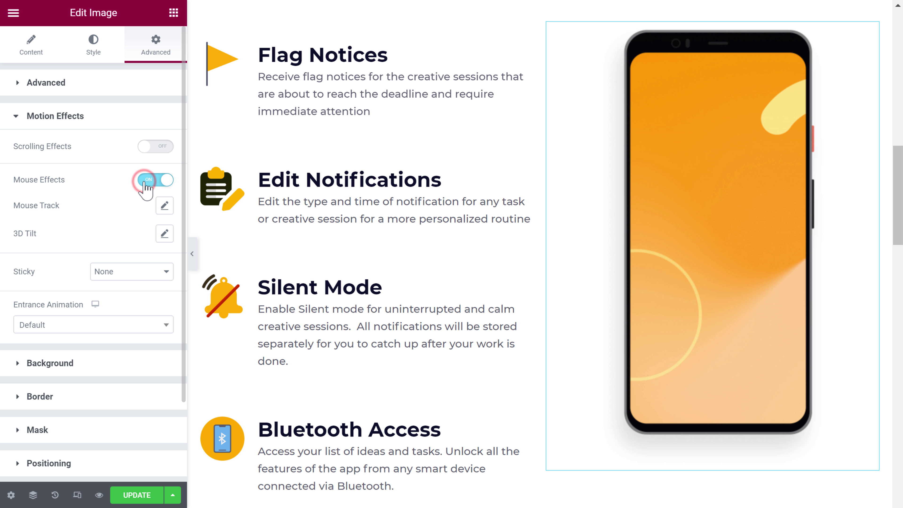
{"action": "left_click", "coordinate": [164, 205]}
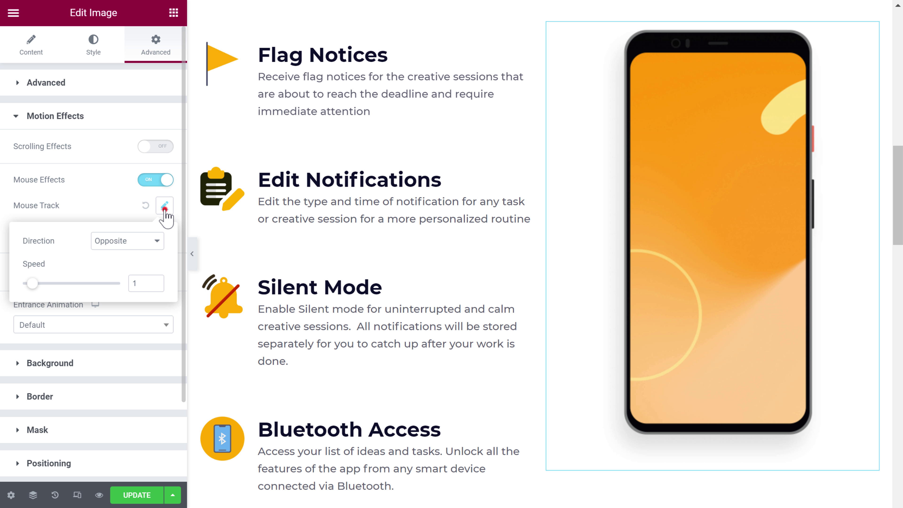
{"action": "left_click", "coordinate": [164, 209]}
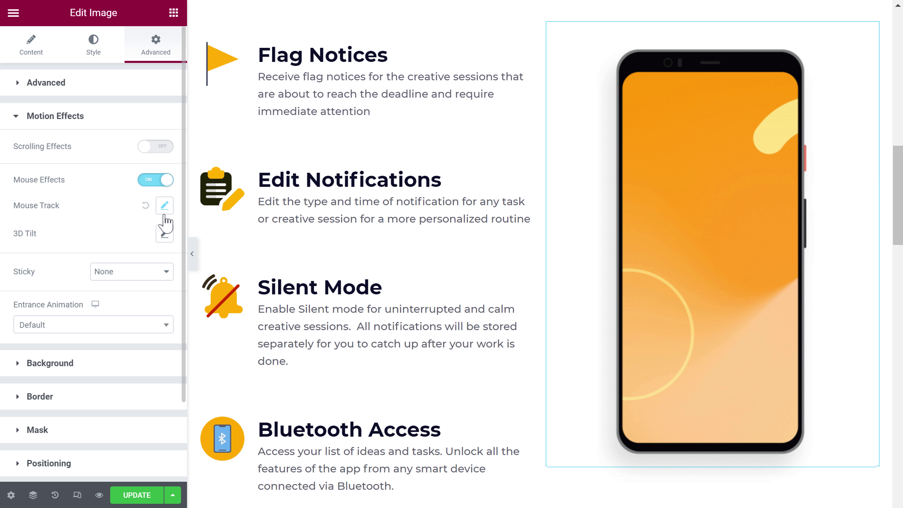
- Add a 3D Tilt effect with Direct direction and speed 3 to the phone image and preview it full-width
{"action": "left_click", "coordinate": [164, 238]}
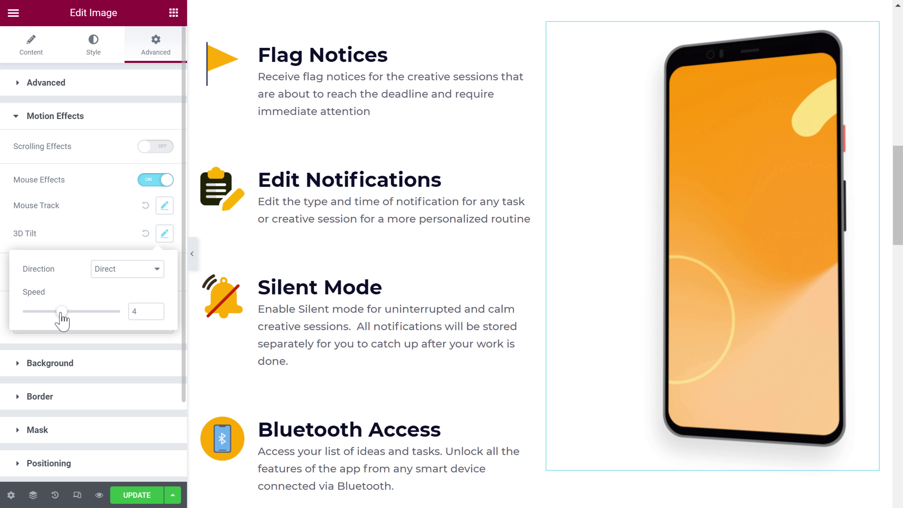
{"action": "left_click_drag", "start_coordinate": [61, 313], "coordinate": [52, 315]}
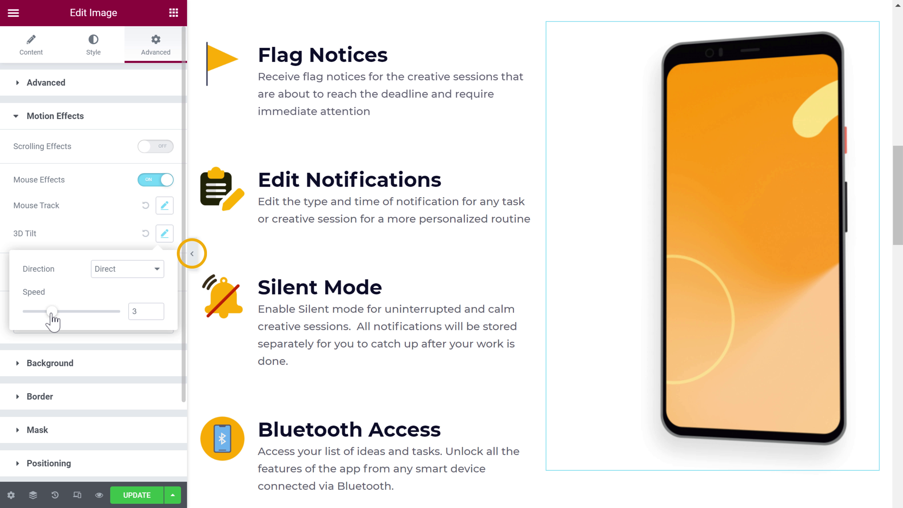
{"action": "left_click", "coordinate": [192, 254]}
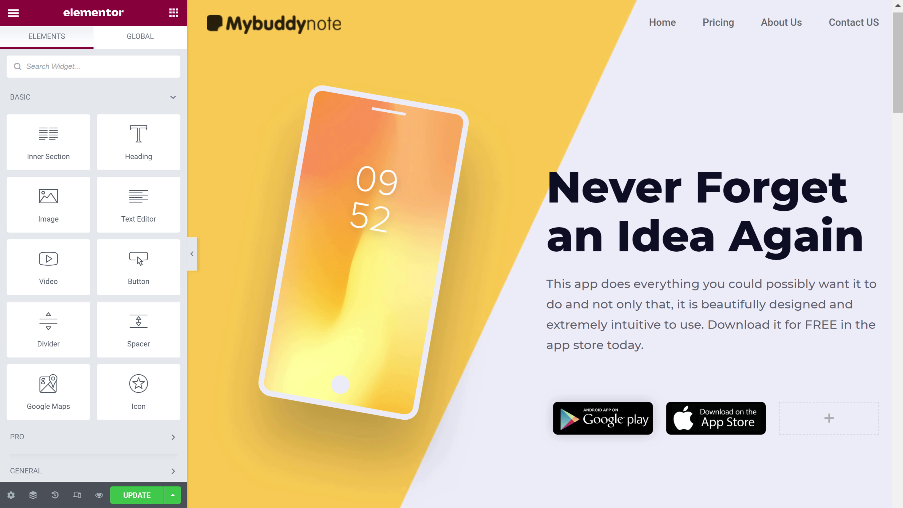
- Set the background image attachment of the "Become a Curator of your Own Thoughts" section to Fixed and check it while scrolling
{"action": "scroll", "coordinate": [539, 254], "scroll_direction": "down", "scroll_amount": 15}
{"action": "scroll", "coordinate": [539, 254], "scroll_direction": "down", "scroll_amount": 15}
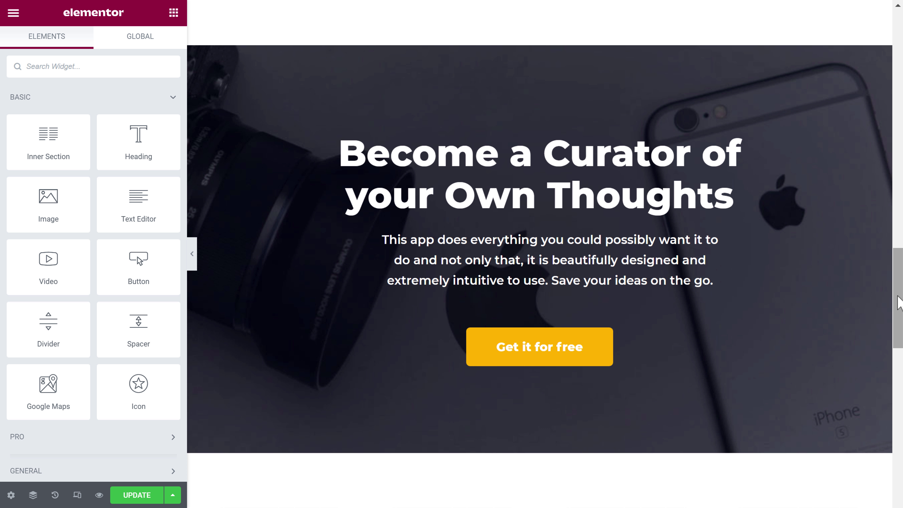
{"action": "mouse_move", "coordinate": [569, 74]}
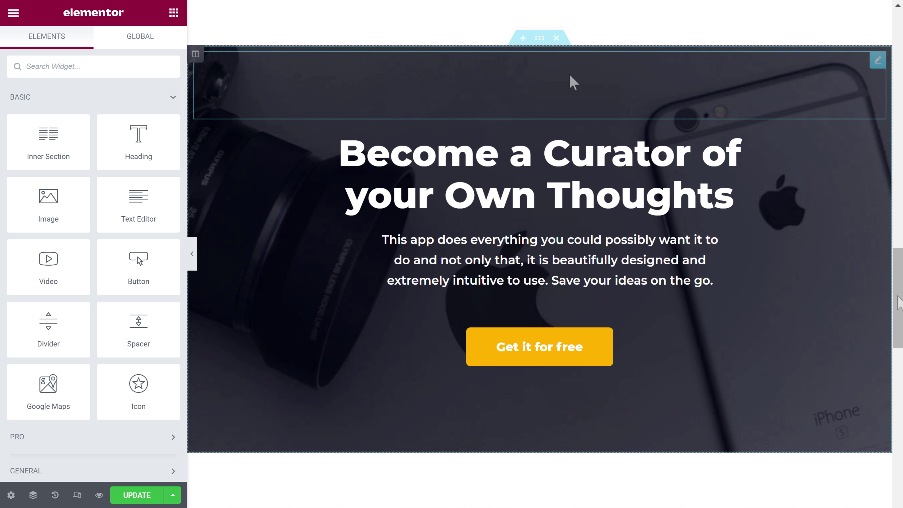
{"action": "left_click", "coordinate": [540, 40]}
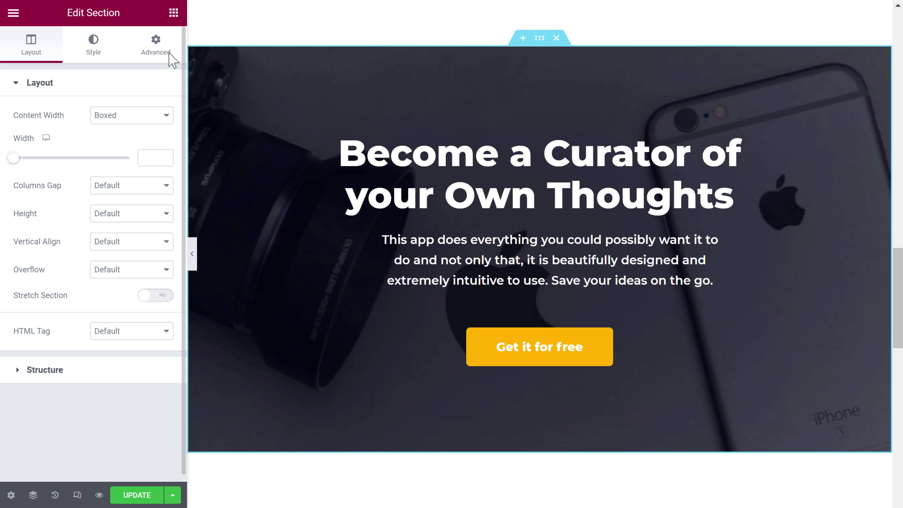
{"action": "left_click", "coordinate": [94, 56]}
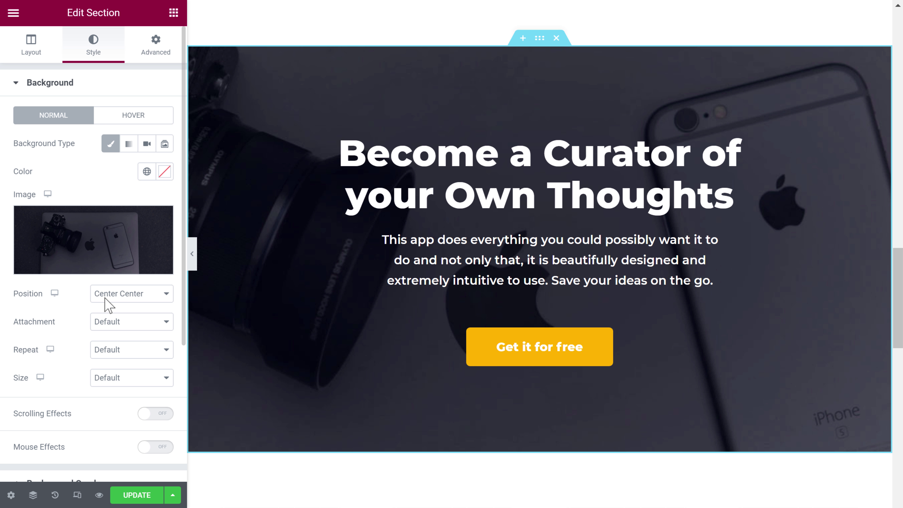
{"action": "left_click", "coordinate": [107, 324]}
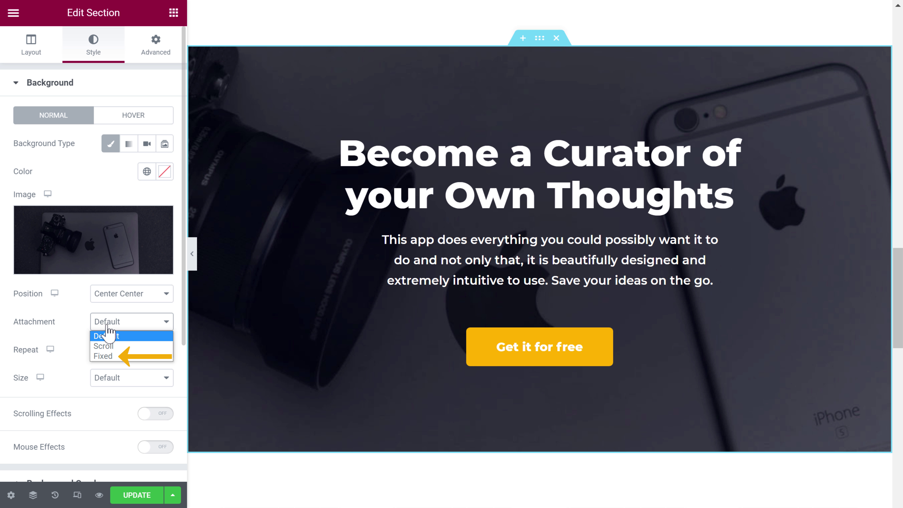
{"action": "left_click", "coordinate": [102, 356]}
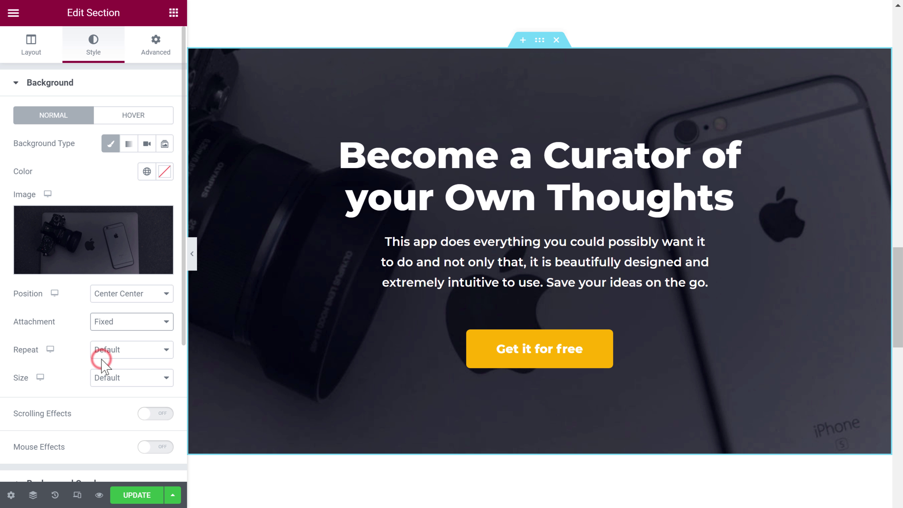
{"action": "scroll", "coordinate": [539, 248], "scroll_direction": "up", "scroll_amount": 8}
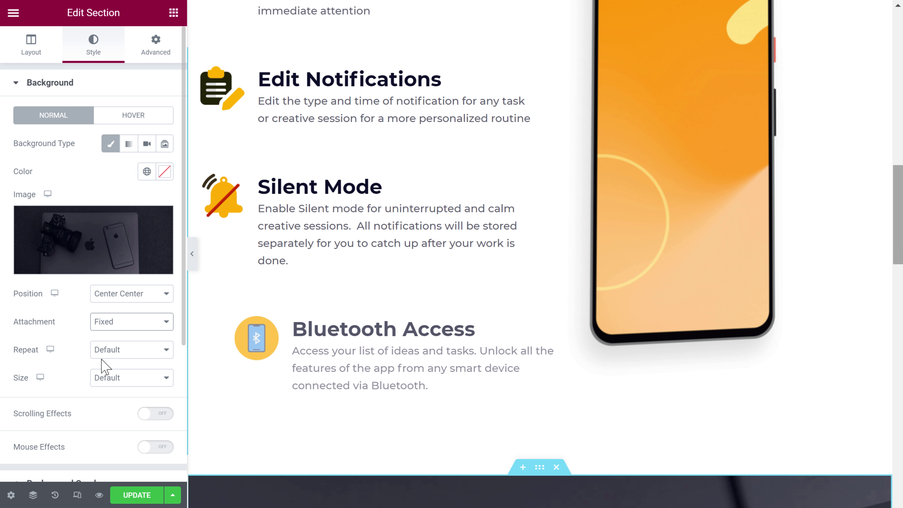
{"action": "scroll", "coordinate": [540, 249], "scroll_direction": "down", "scroll_amount": 6}
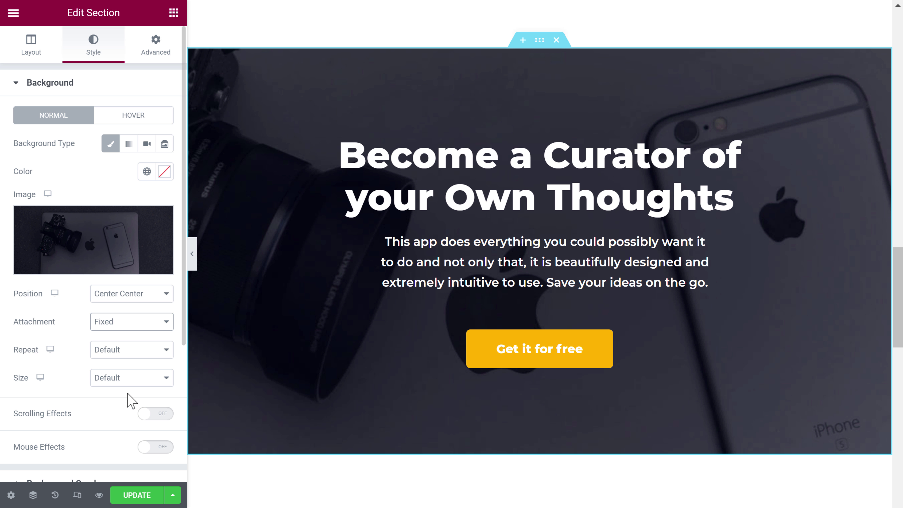
- Add a Scale Up scrolling effect to the section's background with speed 3 and an upper viewport limit of about 70%, and preview it
{"action": "left_click", "coordinate": [145, 415]}
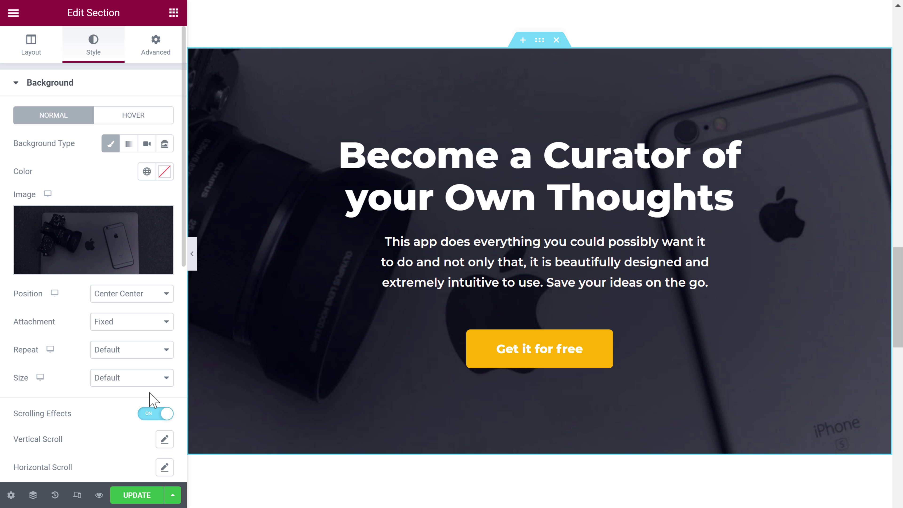
{"action": "left_click_drag", "start_coordinate": [185, 252], "coordinate": [184, 411]}
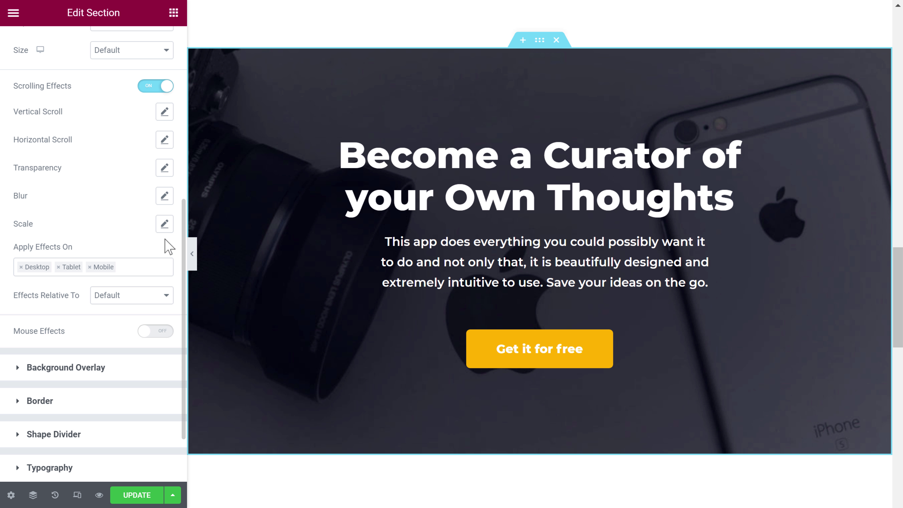
{"action": "left_click", "coordinate": [164, 229]}
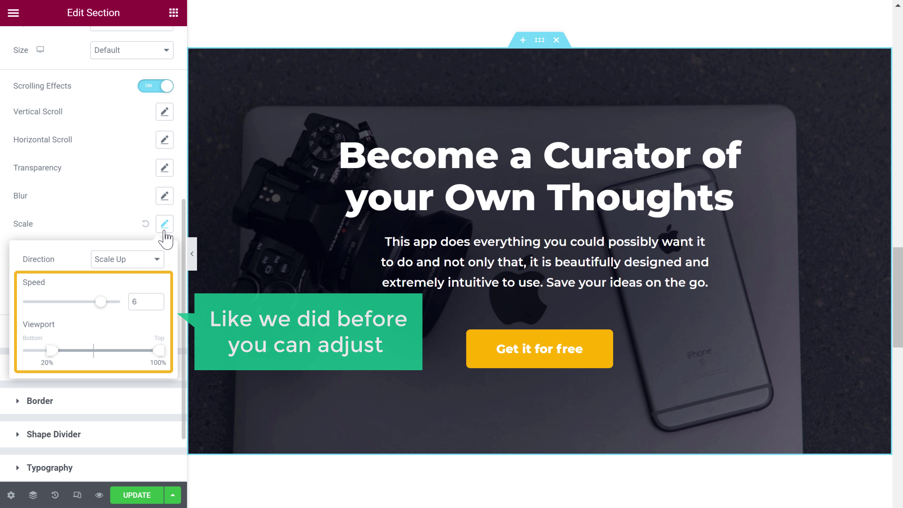
{"action": "left_click_drag", "start_coordinate": [100, 302], "coordinate": [85, 302]}
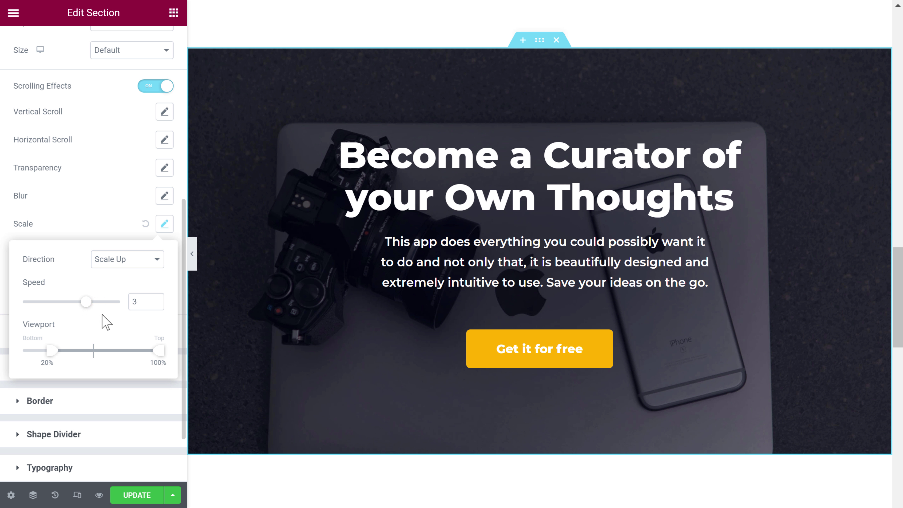
{"action": "left_click_drag", "start_coordinate": [159, 352], "coordinate": [118, 352]}
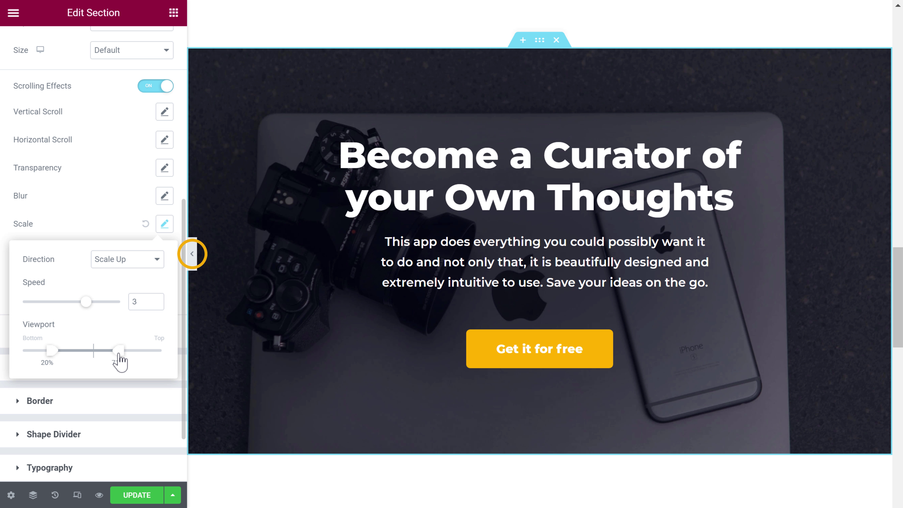
{"action": "left_click", "coordinate": [191, 258]}
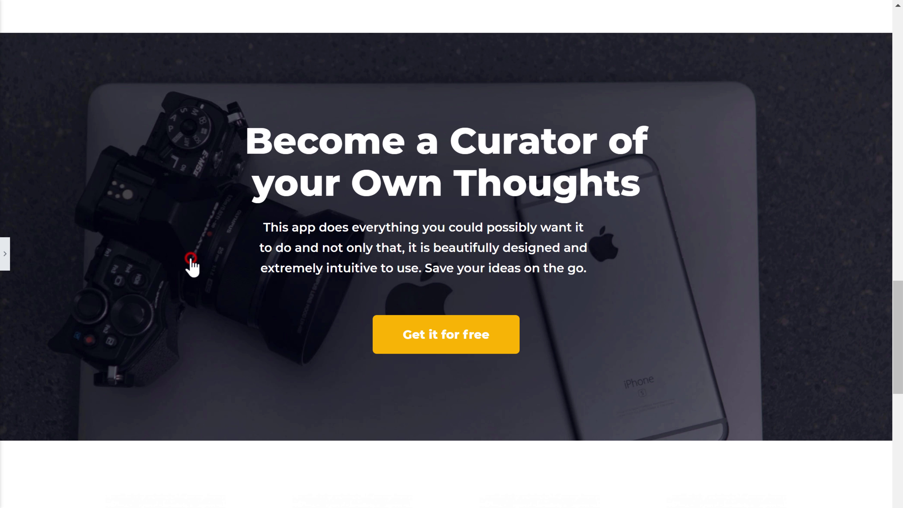
{"action": "scroll", "coordinate": [194, 267], "scroll_direction": "up", "scroll_amount": 12}
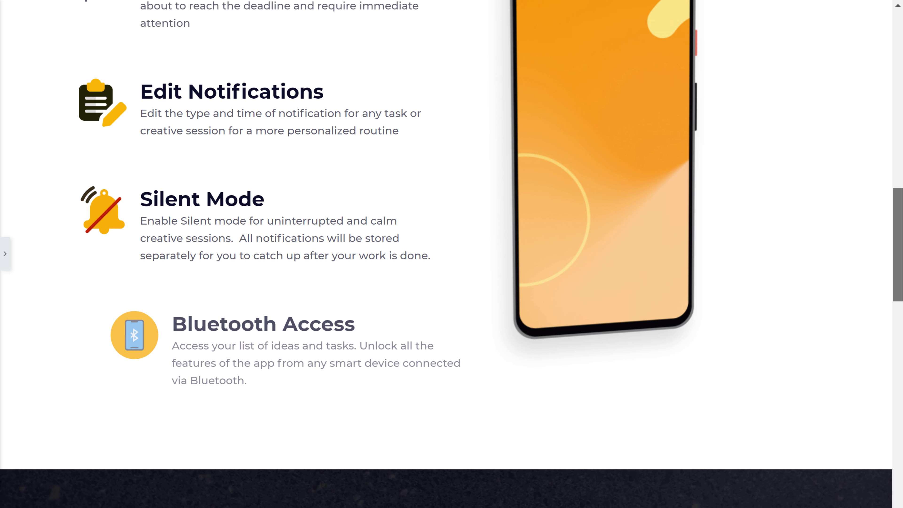
{"action": "scroll", "coordinate": [452, 254], "scroll_direction": "down", "scroll_amount": 10}
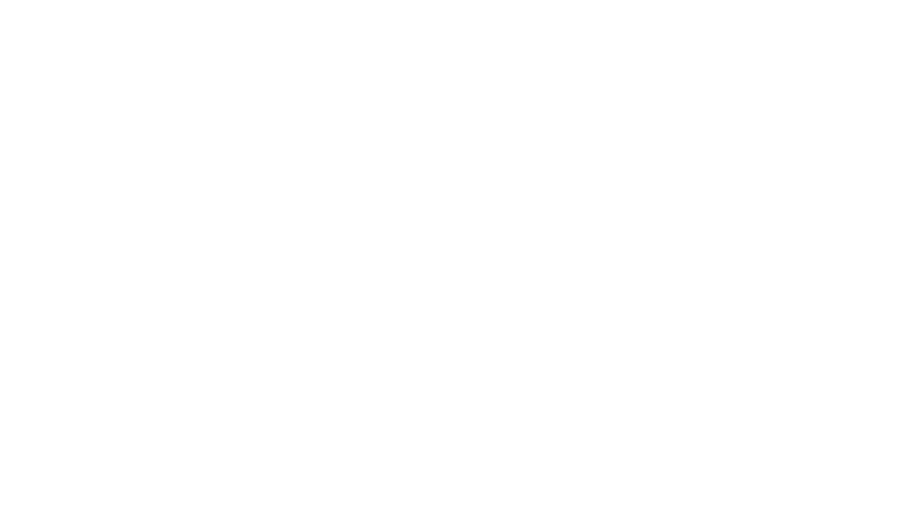
- Update the homepage to save all the new motion effects
{"action": "scroll", "coordinate": [451, 254], "scroll_direction": "down", "scroll_amount": 1}
{"action": "scroll", "coordinate": [452, 254], "scroll_direction": "down", "scroll_amount": 5}
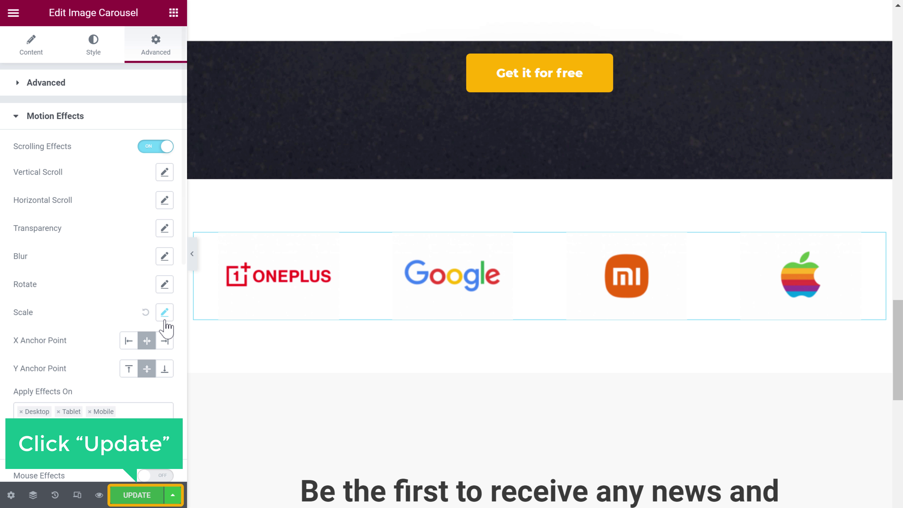
{"action": "left_click", "coordinate": [136, 494]}
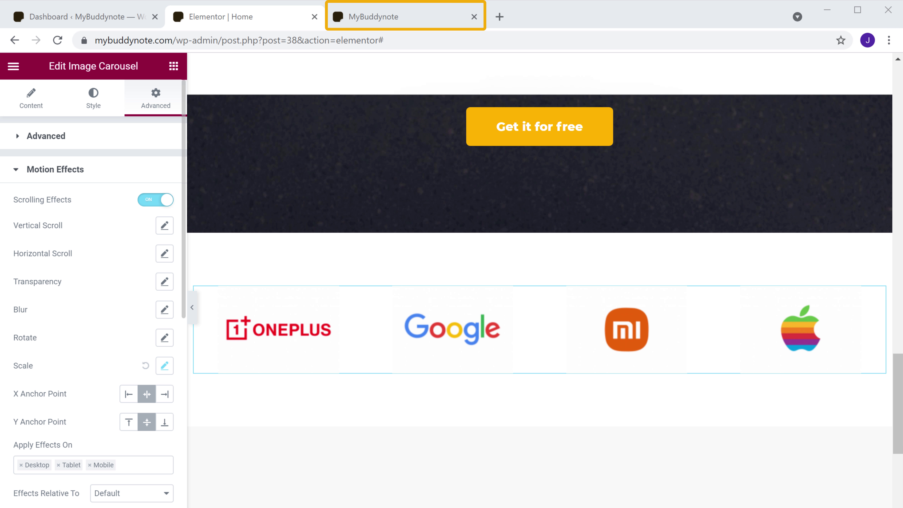
- Switch to the live MyBuddynote homepage, reload it and examine the scrolling effects from the header down to the footer
{"action": "left_click", "coordinate": [373, 18]}
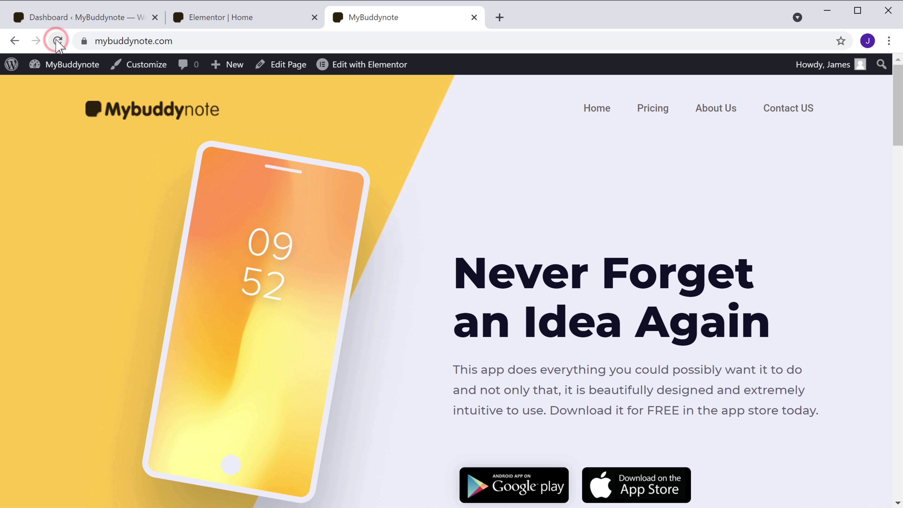
{"action": "scroll", "coordinate": [451, 292], "scroll_direction": "down", "scroll_amount": 15}
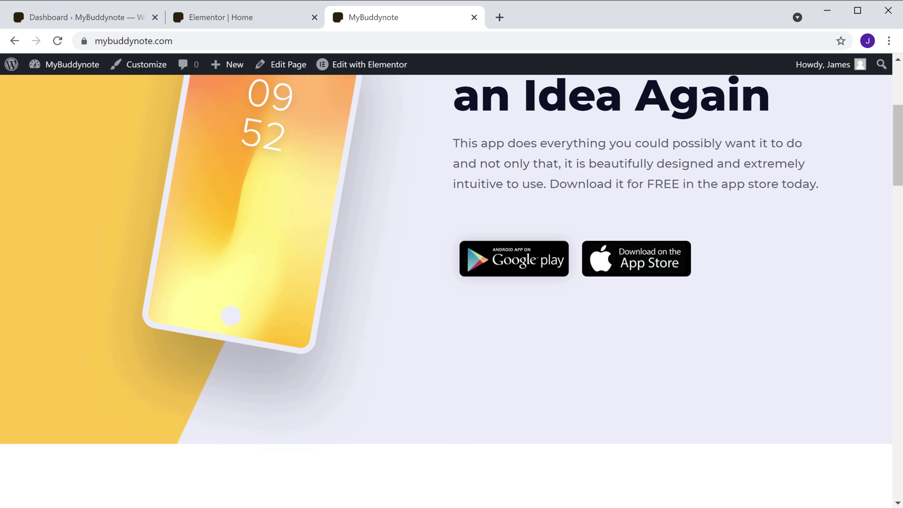
{"action": "scroll", "coordinate": [452, 292], "scroll_direction": "down", "scroll_amount": 15}
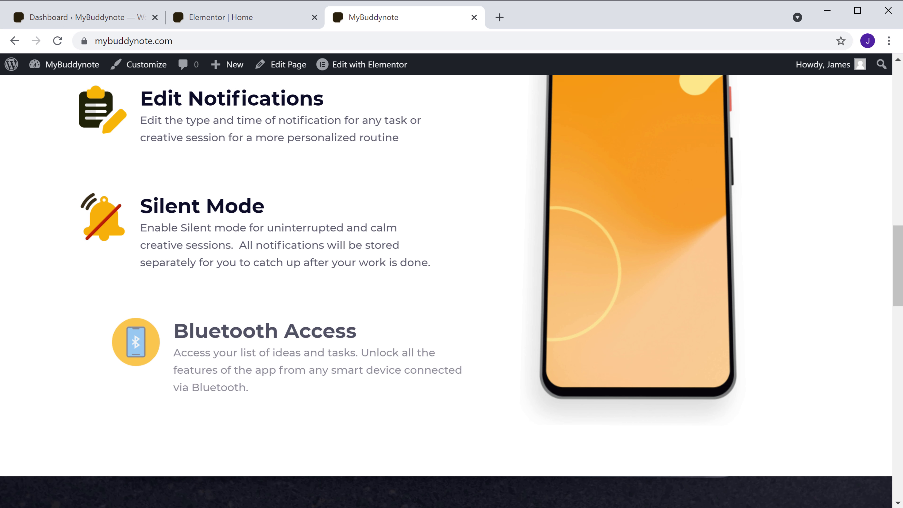
{"action": "scroll", "coordinate": [451, 292], "scroll_direction": "down", "scroll_amount": 15}
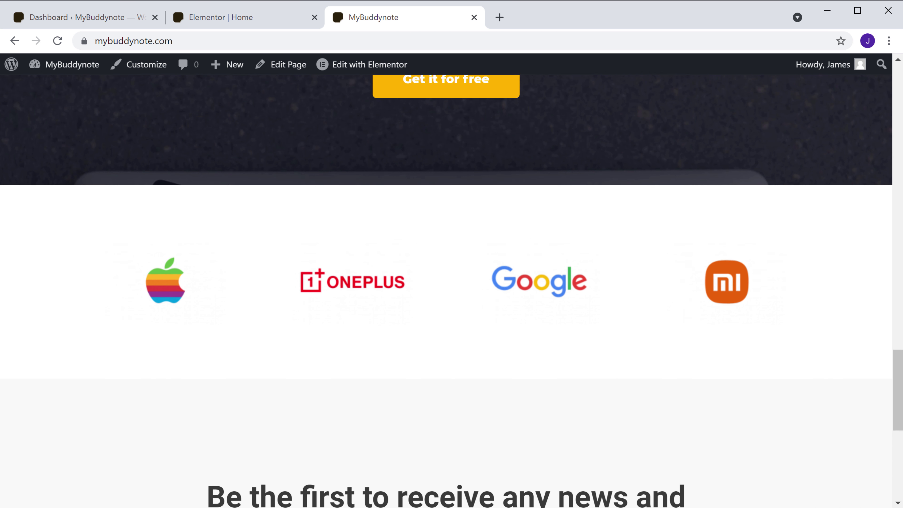
{"action": "scroll", "coordinate": [452, 292], "scroll_direction": "down", "scroll_amount": 1}
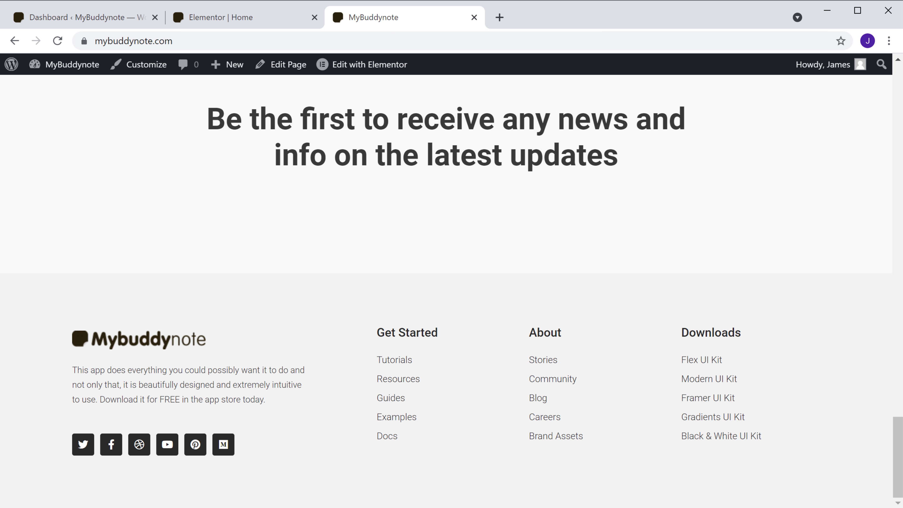